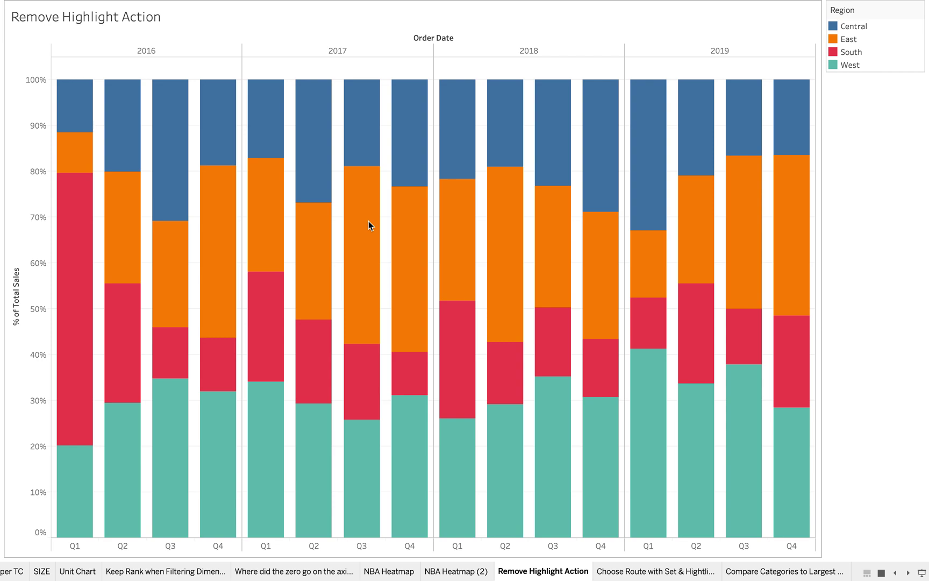
# Select an East segment and a West segment to examine how the stacking order of the regions responds
pyautogui.moveTo(417, 245); pyautogui.dragTo(714, 370)
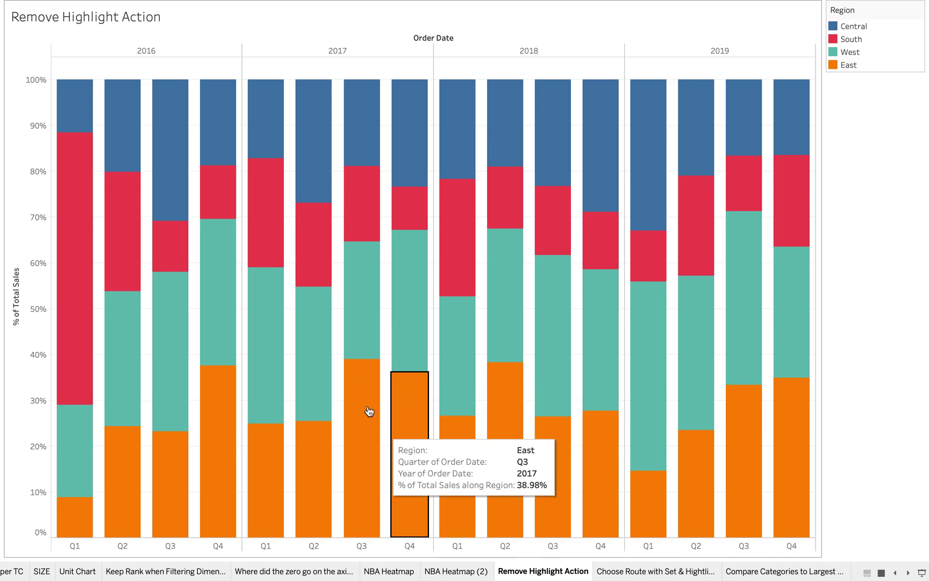
pyautogui.moveTo(410, 442); pyautogui.dragTo(405, 347)
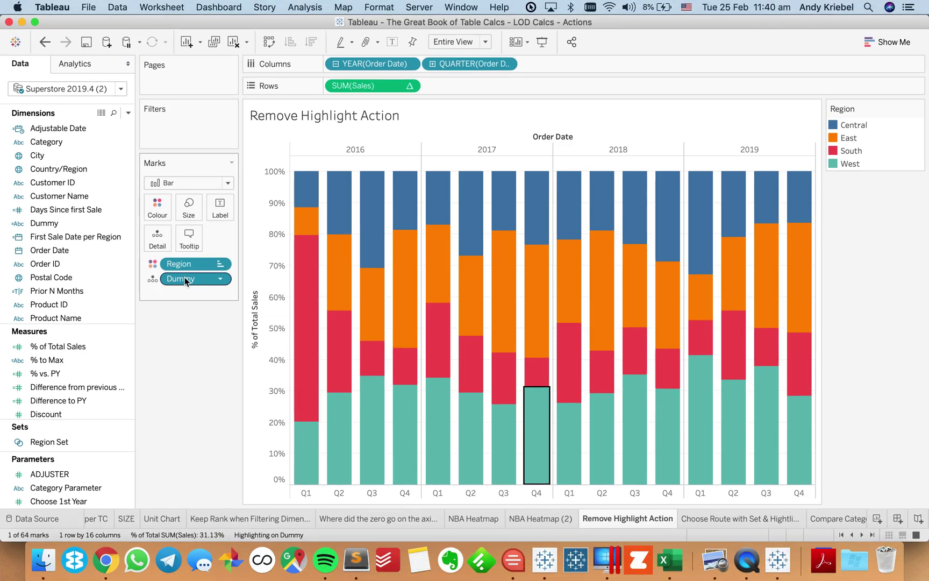
# Remove the Dummy field from the marks and test highlighting by selecting East and West segments in presentation mode
pyautogui.moveTo(184, 276); pyautogui.dragTo(182, 408)
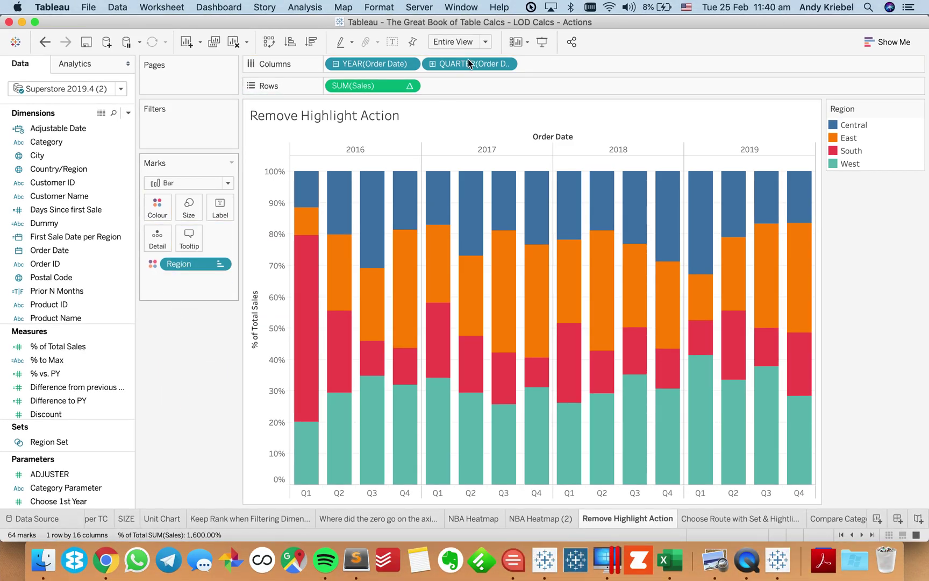
pyautogui.click(544, 43)
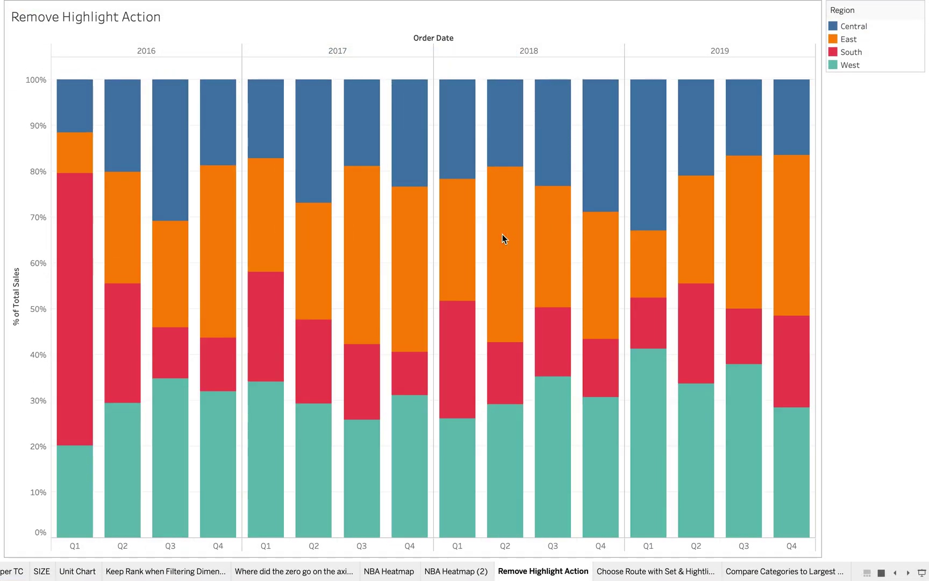
pyautogui.click(465, 260)
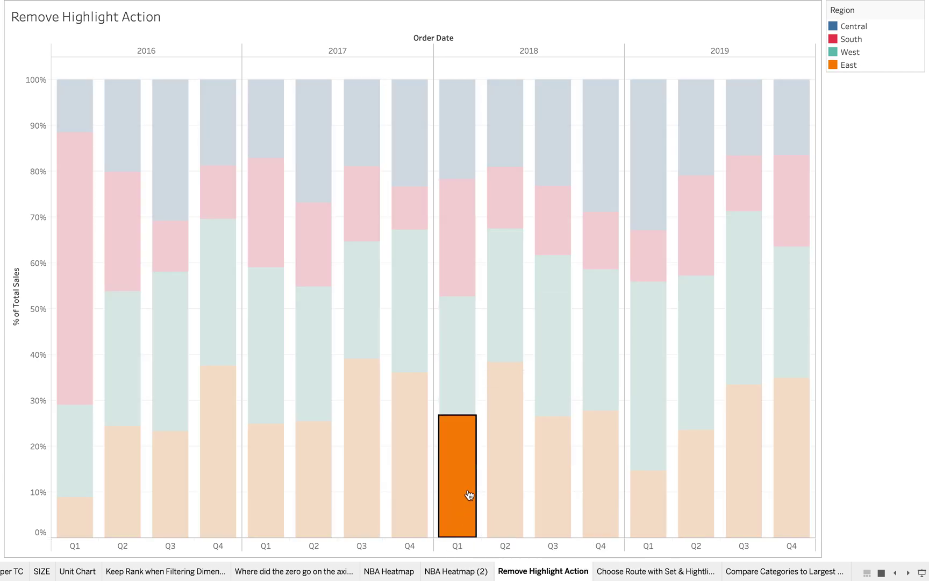
pyautogui.click(454, 389)
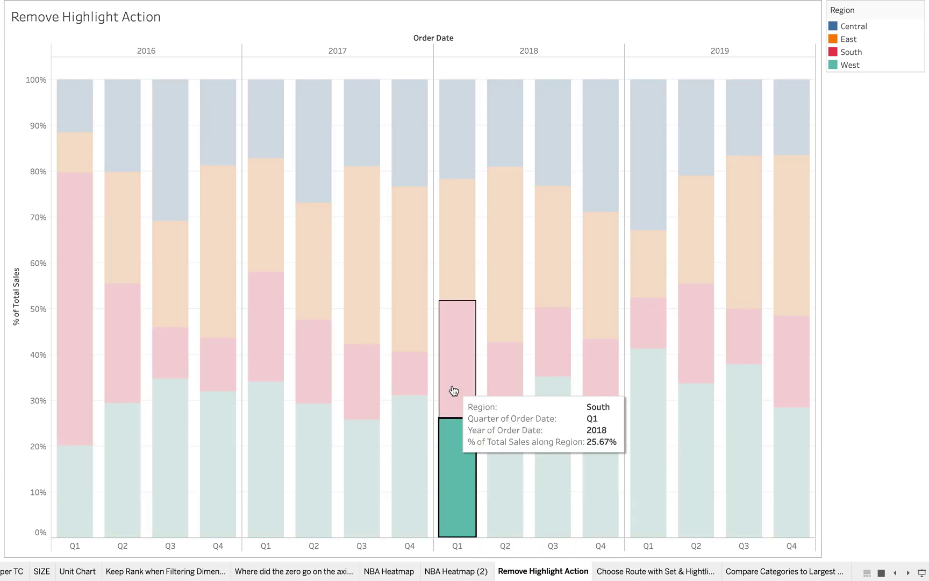
pyautogui.click(415, 442)
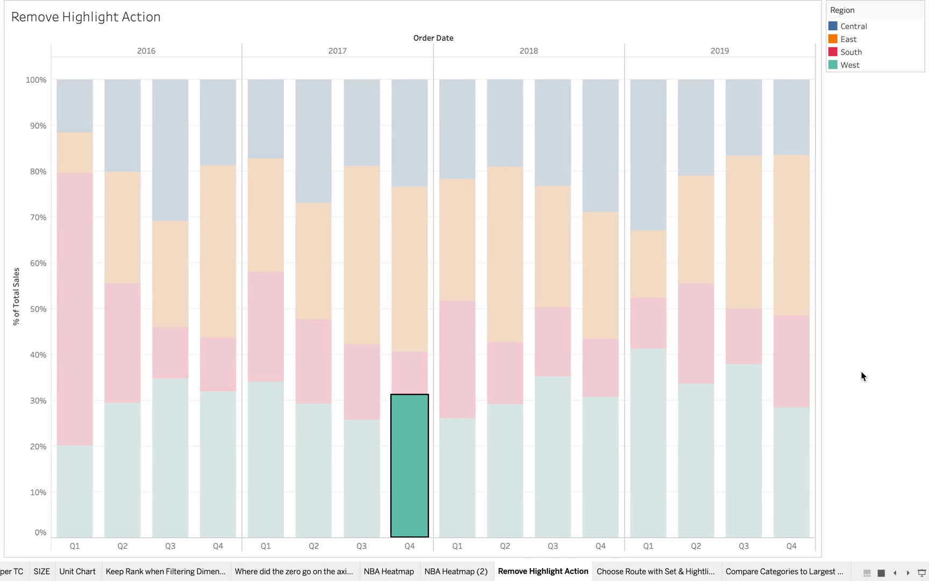
# Switch to the Book2 workbook with the blank Sheet 2
pyautogui.press('super+Tab')
pyautogui.press('super+Tab')
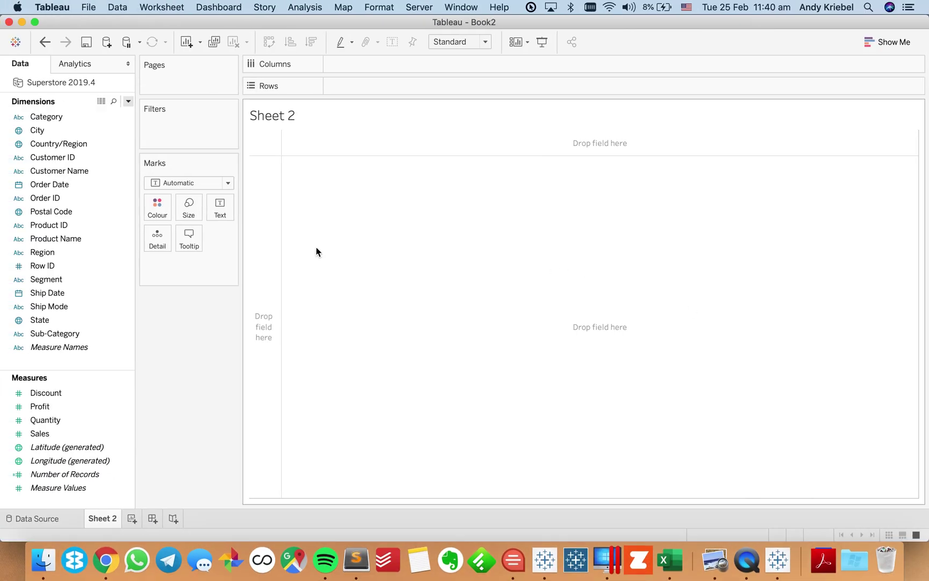
pyautogui.click(76, 252)
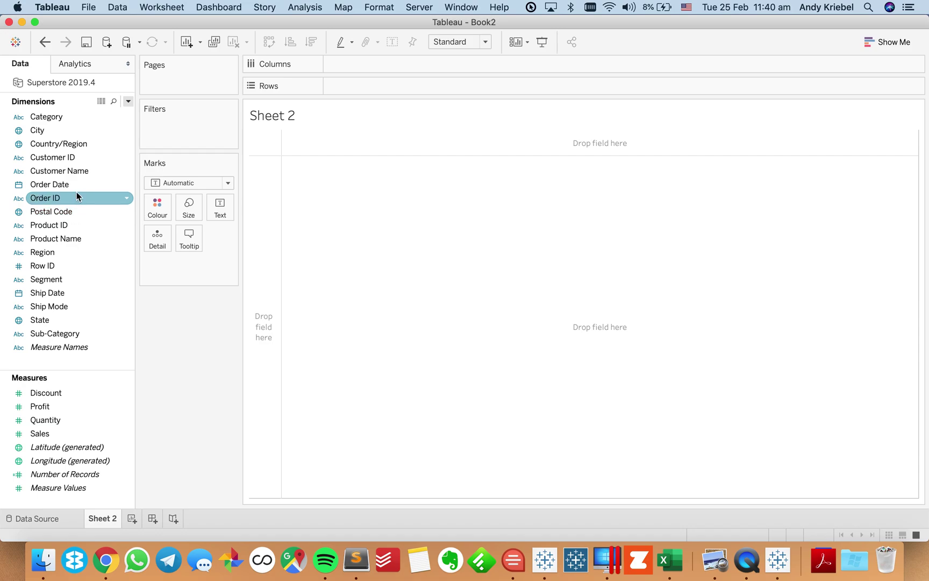
pyautogui.hotkey('ctrl', 'Right')
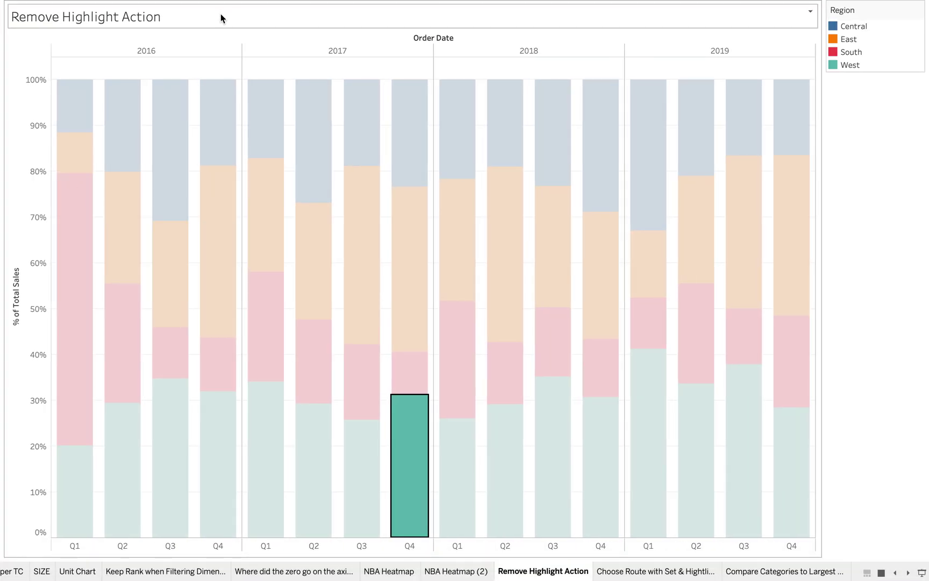
pyautogui.hotkey('ctrl', 'Left')
# Build a view with Order Date by year and quarter as columns, Sales as rows and Region as colour
pyautogui.moveTo(116, 183); pyautogui.dragTo(360, 64)
pyautogui.click(335, 64)
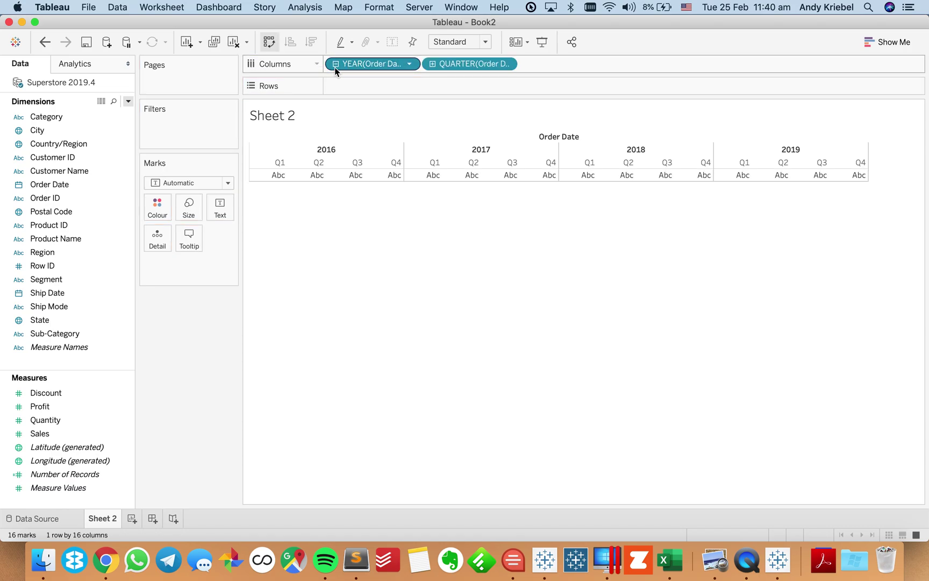
pyautogui.moveTo(79, 432); pyautogui.dragTo(363, 79)
pyautogui.moveTo(59, 250); pyautogui.dragTo(155, 206)
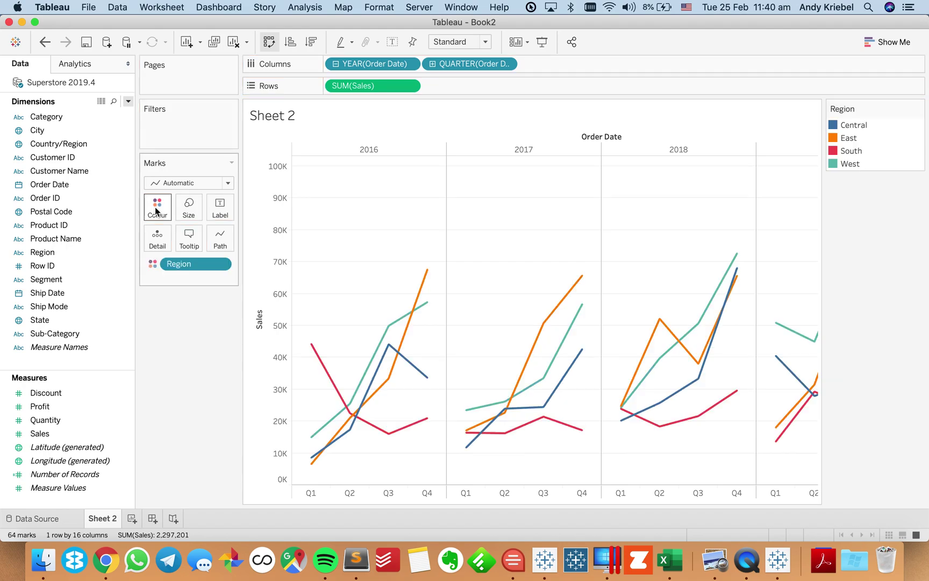
# Change the mark type to Bar and fit the chart to Entire View
pyautogui.click(181, 183)
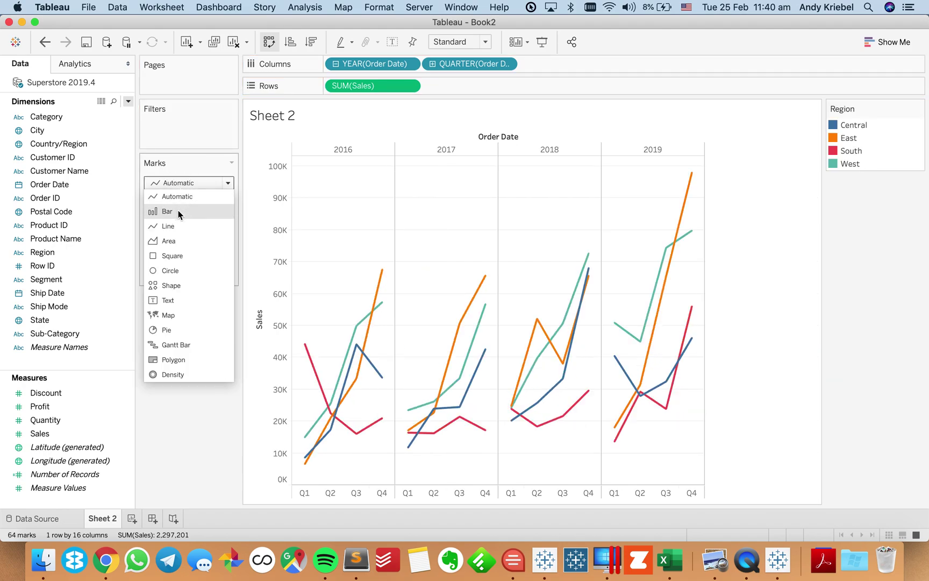
pyautogui.click(179, 210)
pyautogui.click(459, 43)
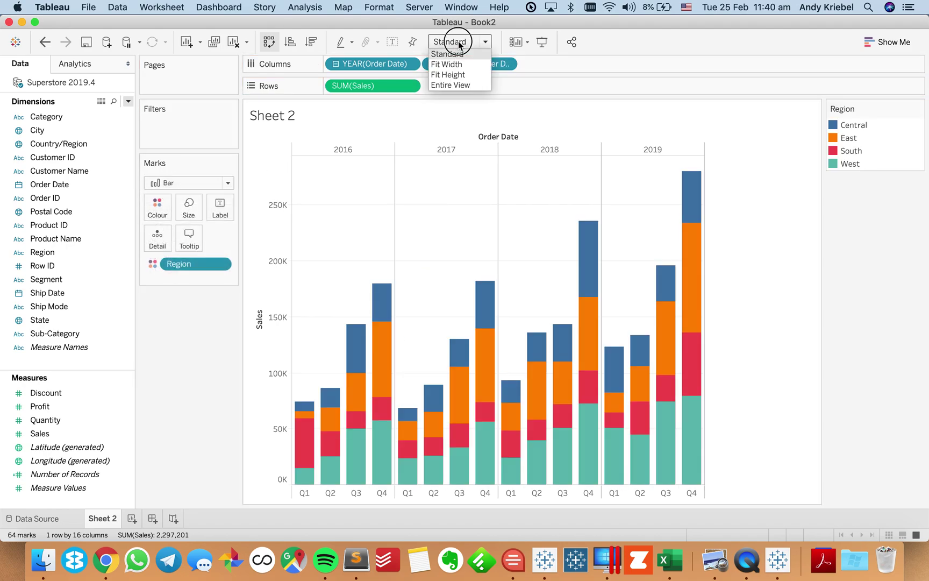
pyautogui.click(466, 86)
# Add a Percent of Total table calculation to Sales, computed using Specific Dimensions with only Region included
pyautogui.click(411, 86)
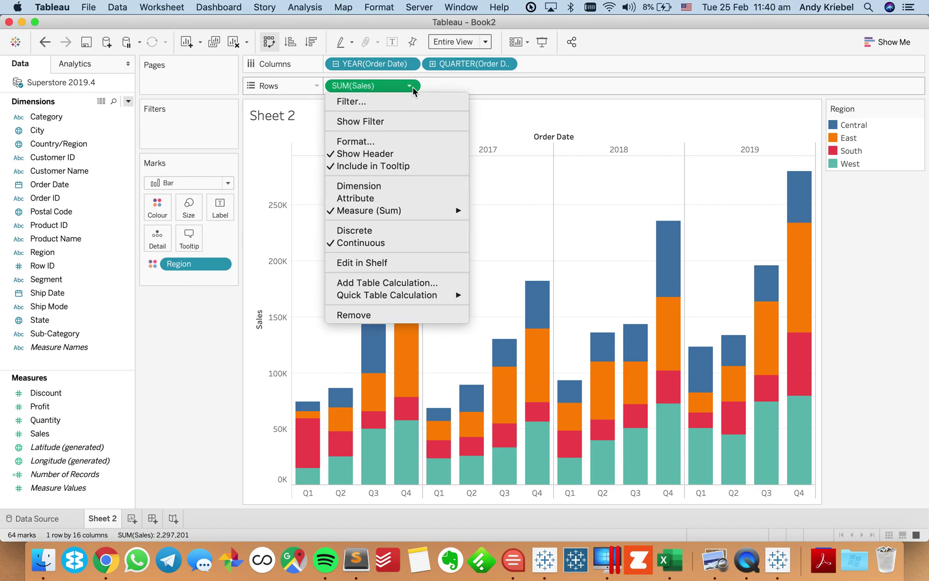
pyautogui.click(406, 283)
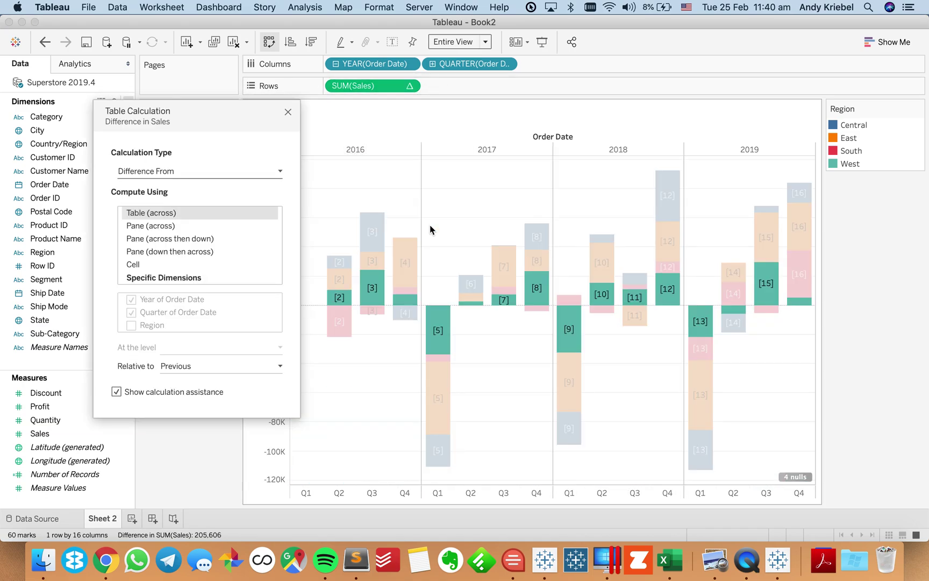
pyautogui.click(198, 180)
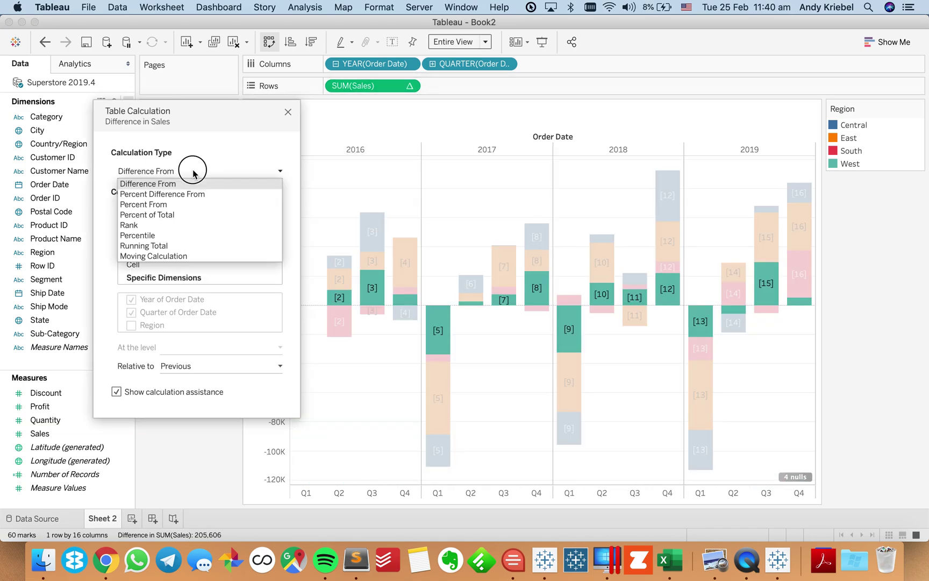
pyautogui.click(181, 214)
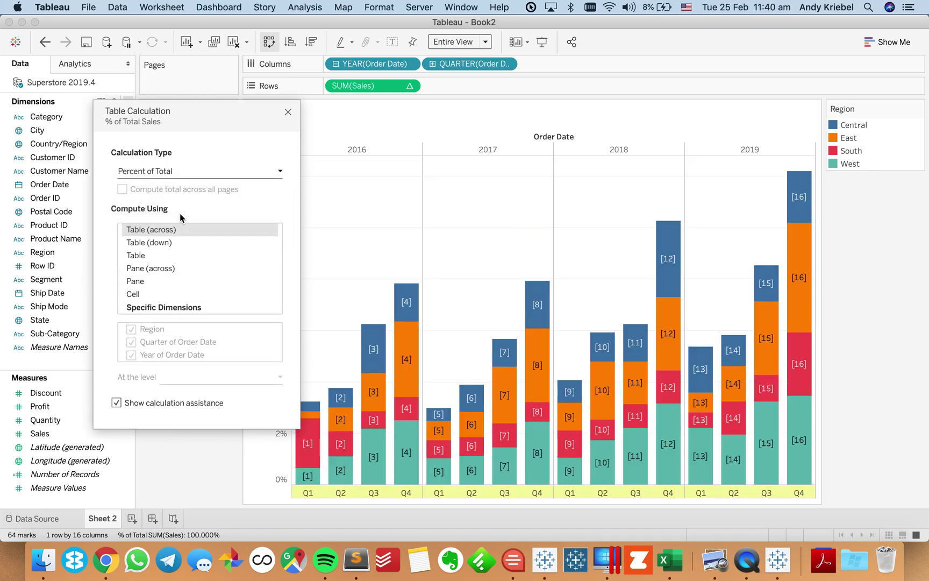
pyautogui.click(175, 243)
pyautogui.click(177, 306)
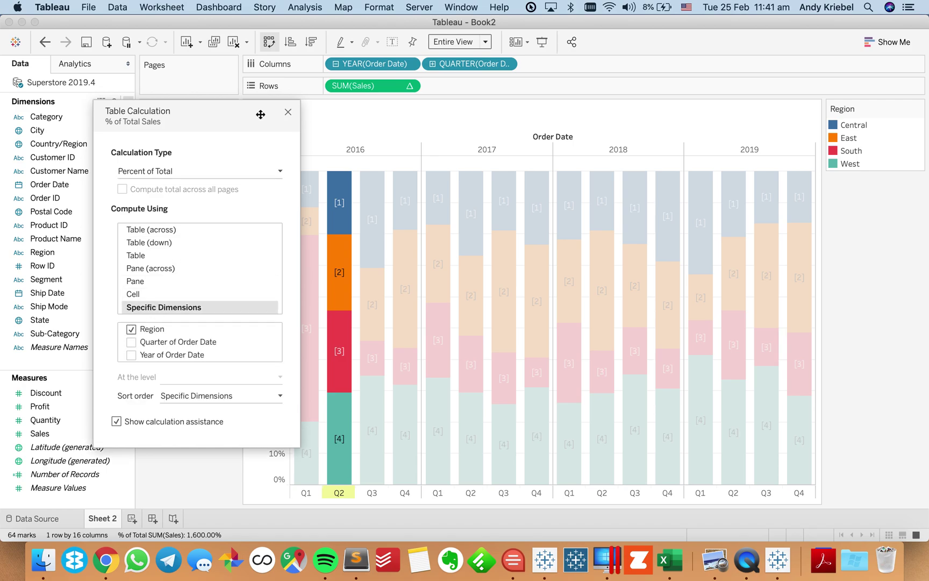
pyautogui.click(288, 112)
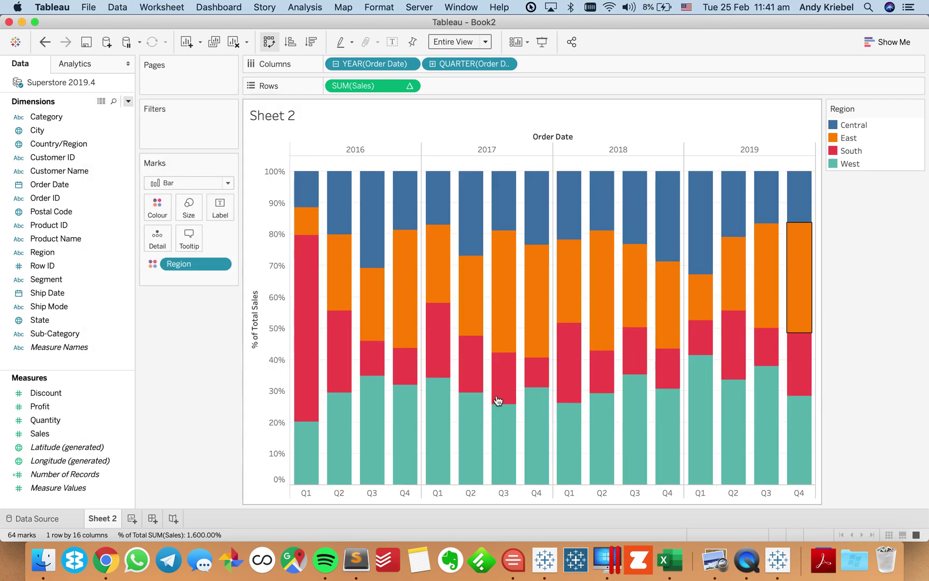
# Select and deselect the South segment of 2016 Q1 to examine how the marks are highlighted
pyautogui.click(307, 321)
pyautogui.click(307, 321)
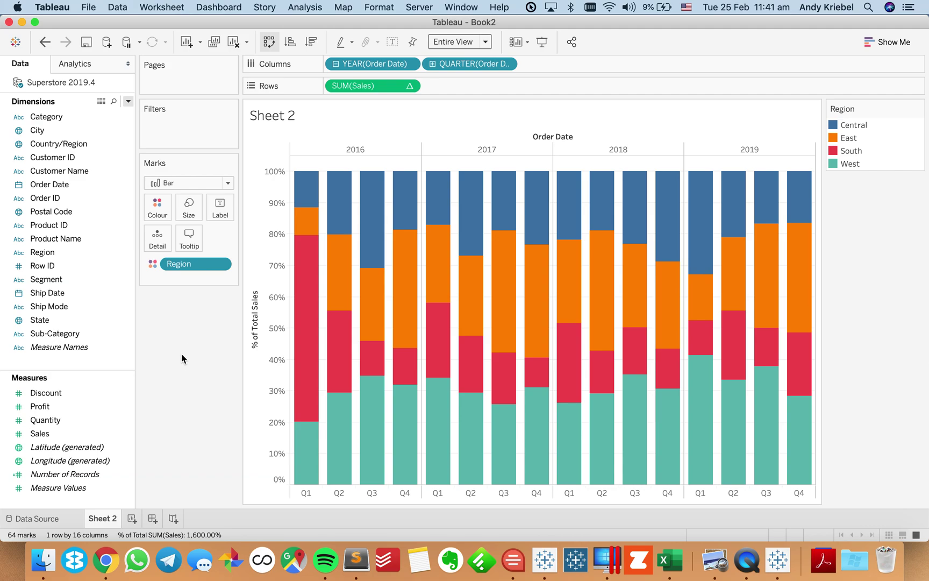
# Create a set from the Region dimension named REGION SET, with South as its only member
pyautogui.rightClick(67, 252)
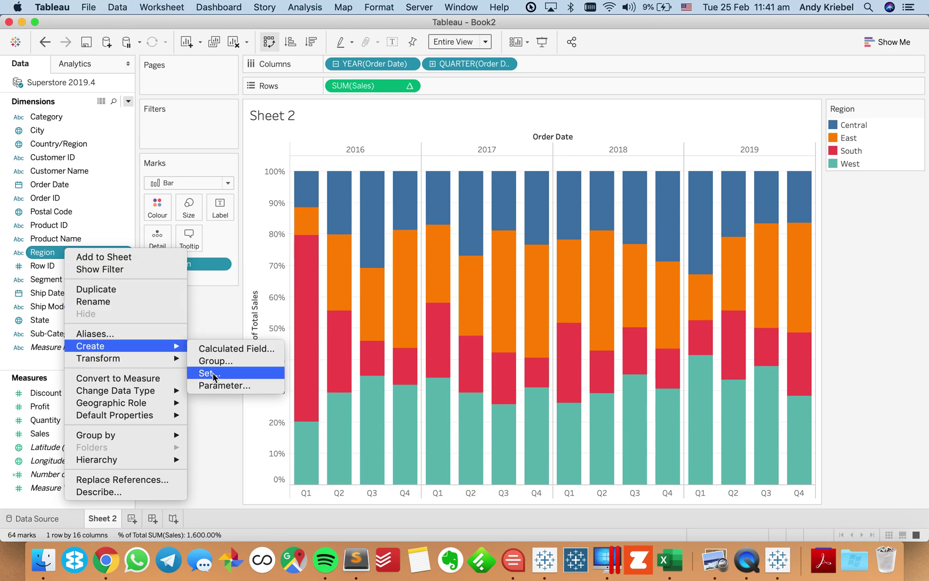
pyautogui.click(323, 311)
pyautogui.tripleClick(380, 102)
pyautogui.write('REGION SET')
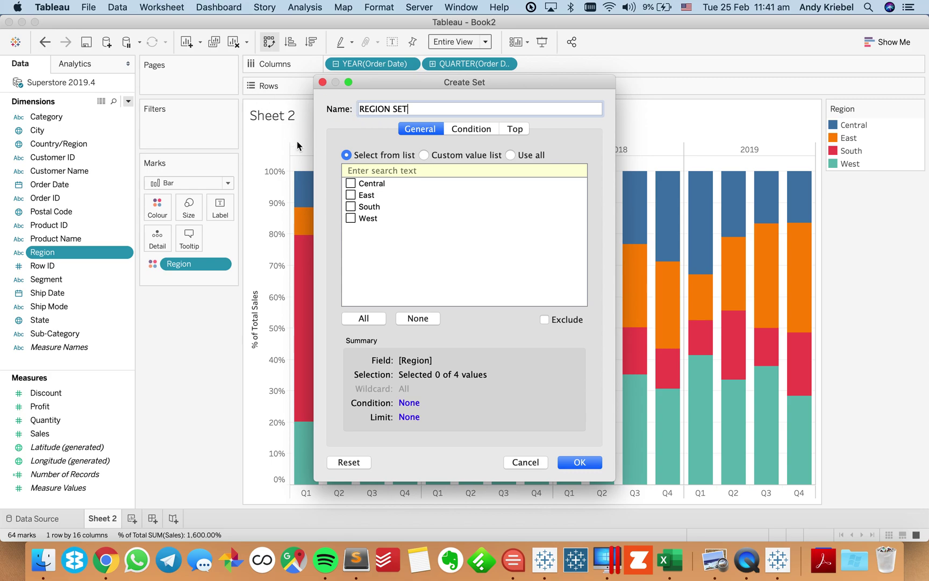
pyautogui.click(350, 208)
pyautogui.click(580, 464)
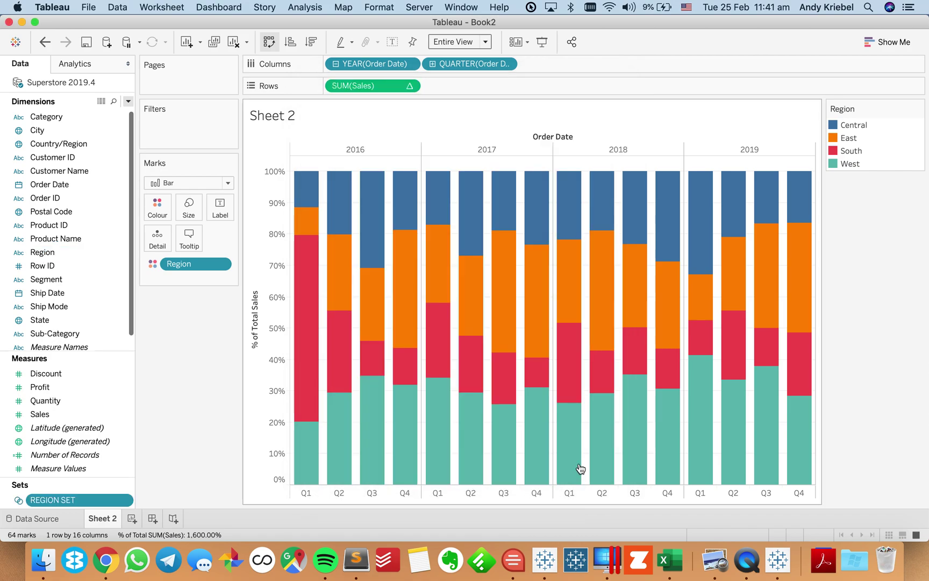
# Create a calculated field named SALES FOR SELECTED REGION with the formula IF [REGION SET] THEN [Sales] END
pyautogui.click(129, 101)
pyautogui.click(107, 115)
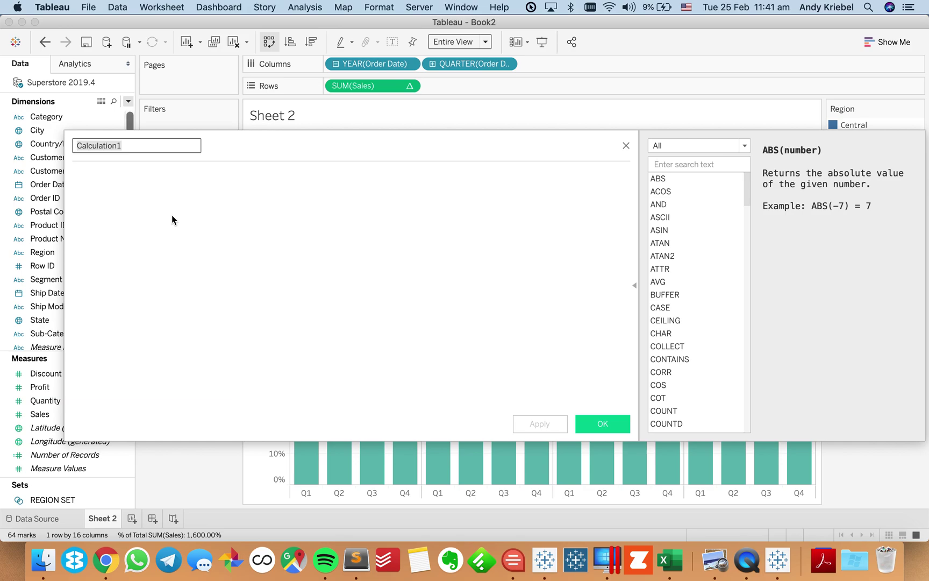
pyautogui.write('S')
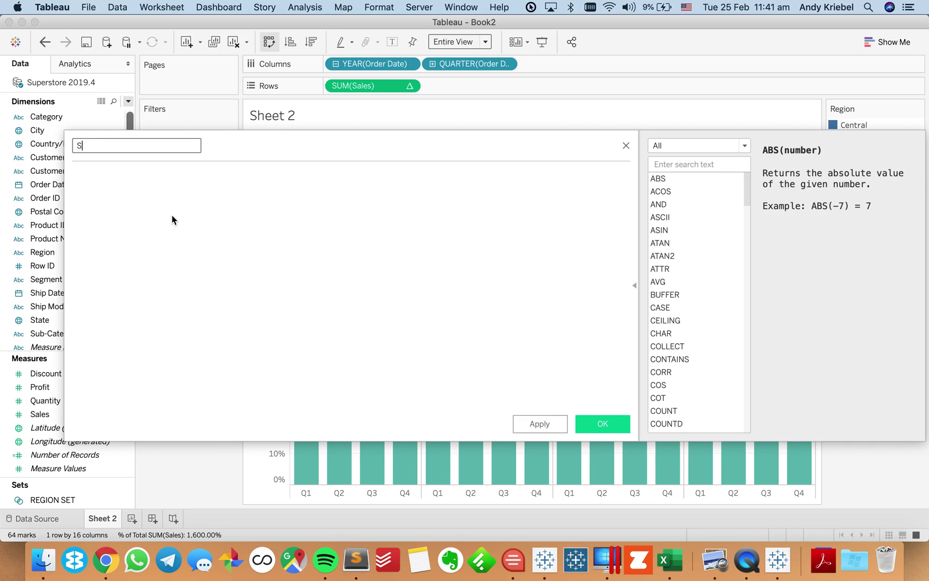
pyautogui.write('EAALES FOR SELECTED REGION')
pyautogui.click(198, 270)
pyautogui.write('IF RE')
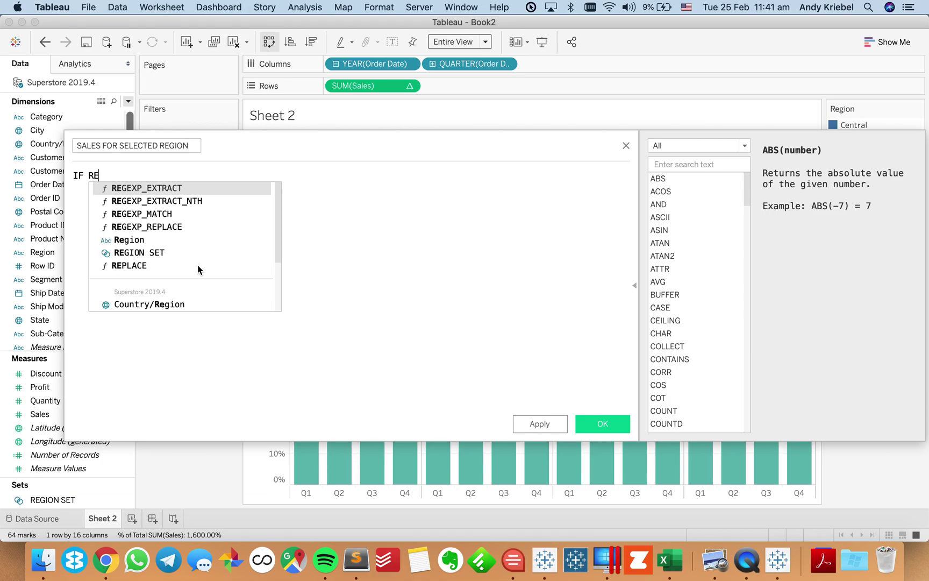
pyautogui.click(175, 252)
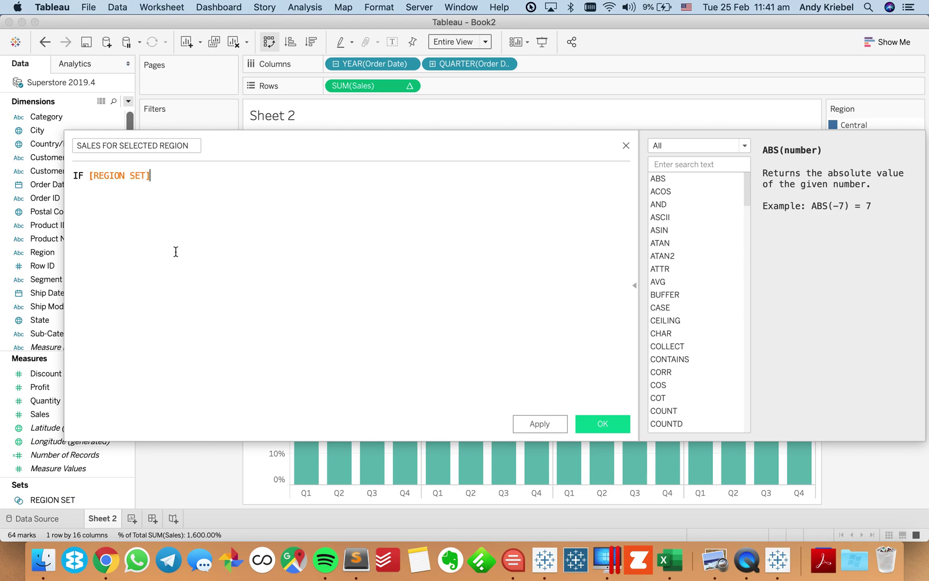
pyautogui.write('THEN S')
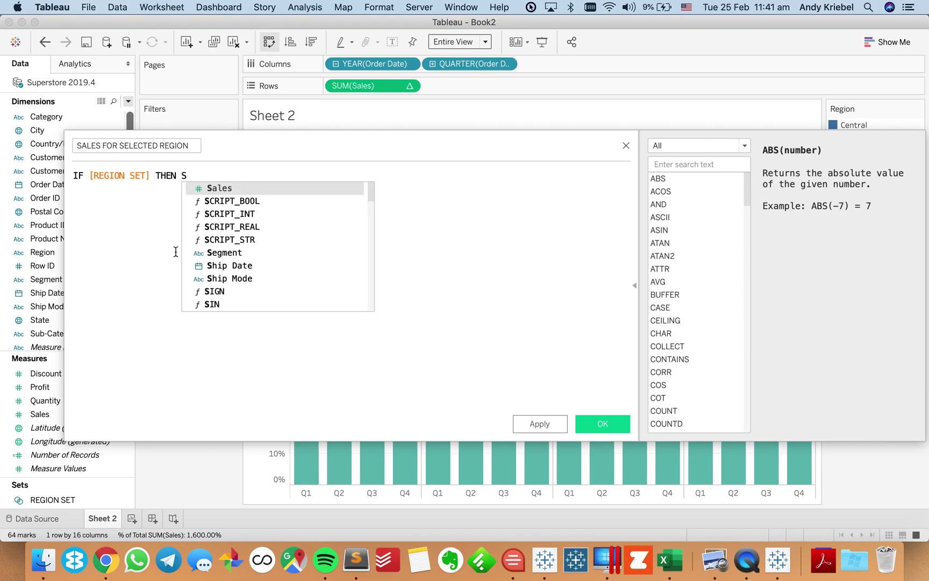
pyautogui.press('Return')
pyautogui.write('END')
pyautogui.press('Return')
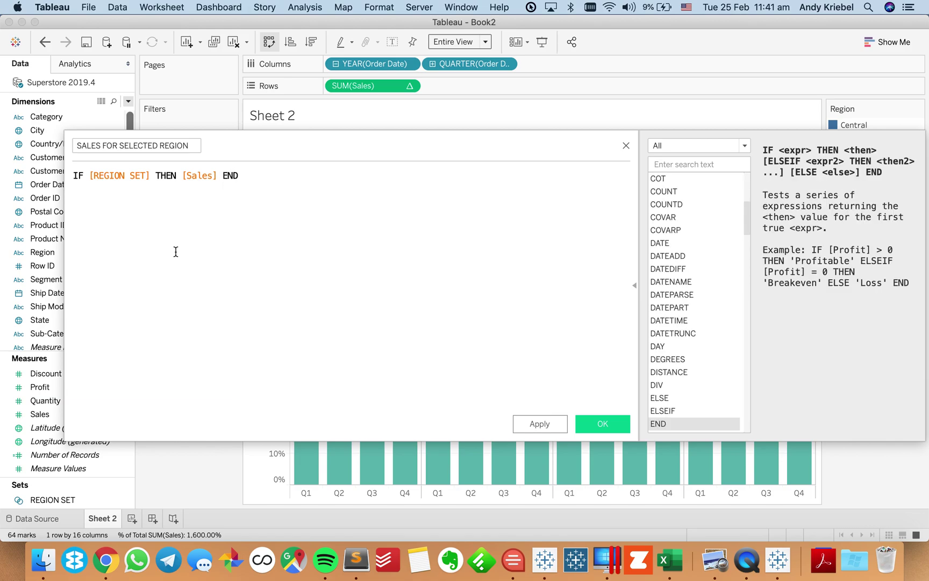
pyautogui.click(603, 424)
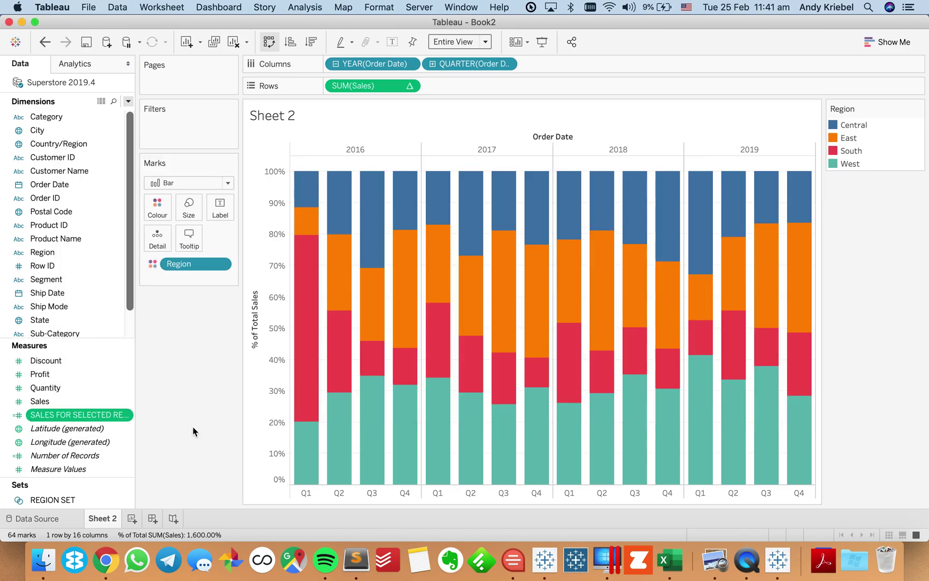
# Sort the Region field on Colour by field, ascending, using the Sum of SALES FOR SELECTED REGION
pyautogui.click(65, 414)
pyautogui.click(220, 264)
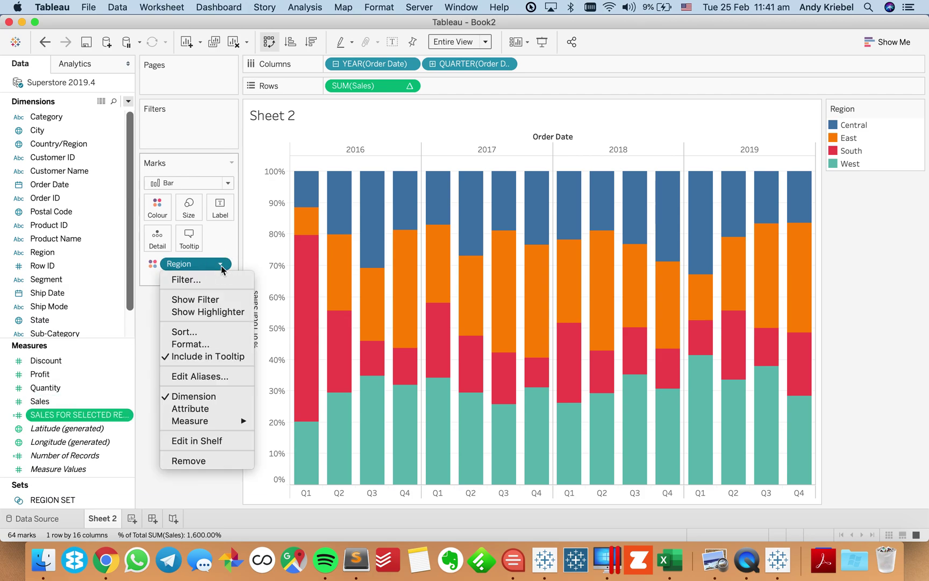
pyautogui.click(218, 333)
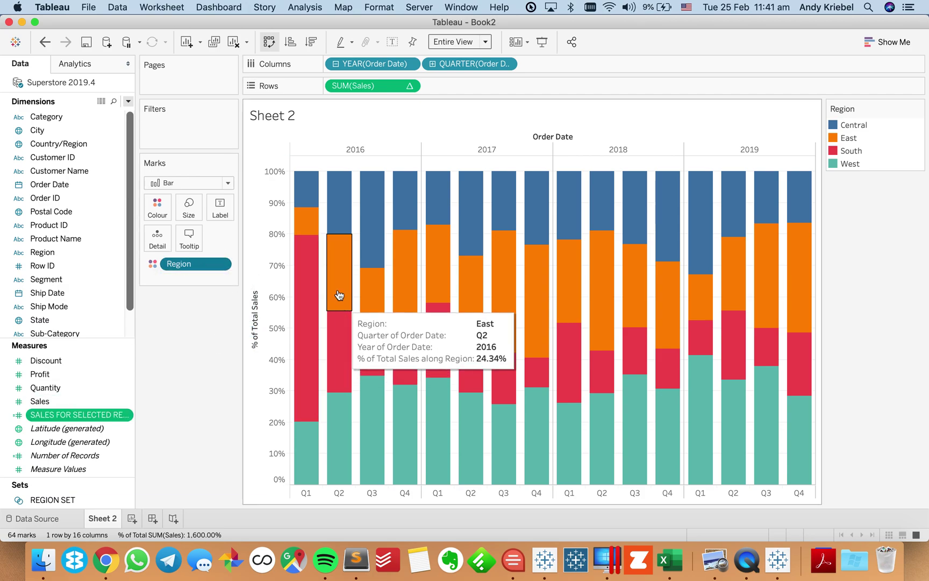
pyautogui.click(399, 270)
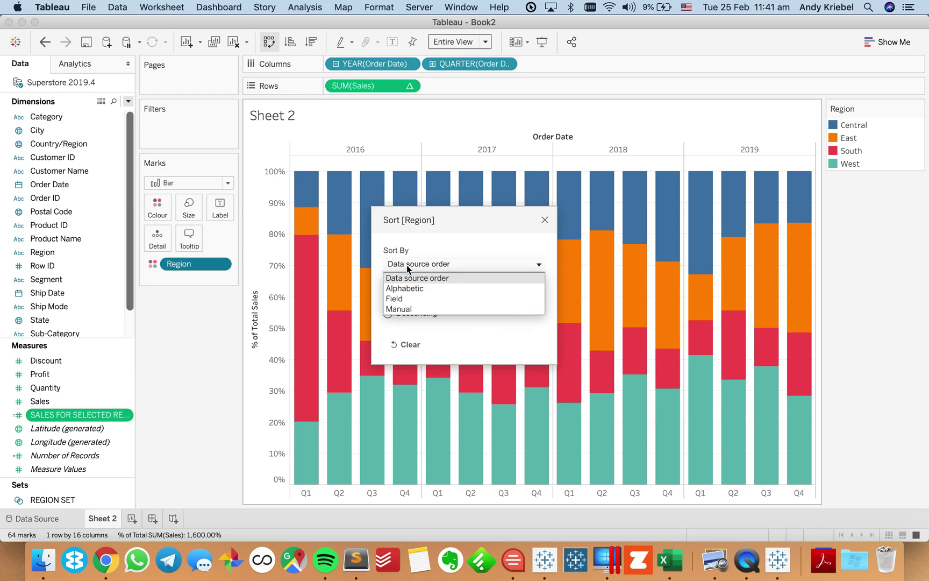
pyautogui.click(408, 300)
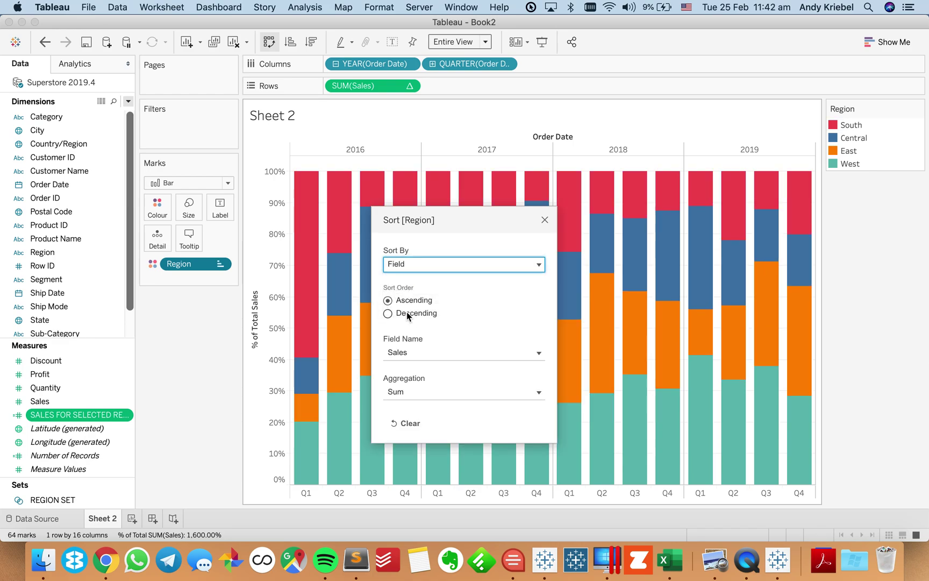
pyautogui.click(412, 314)
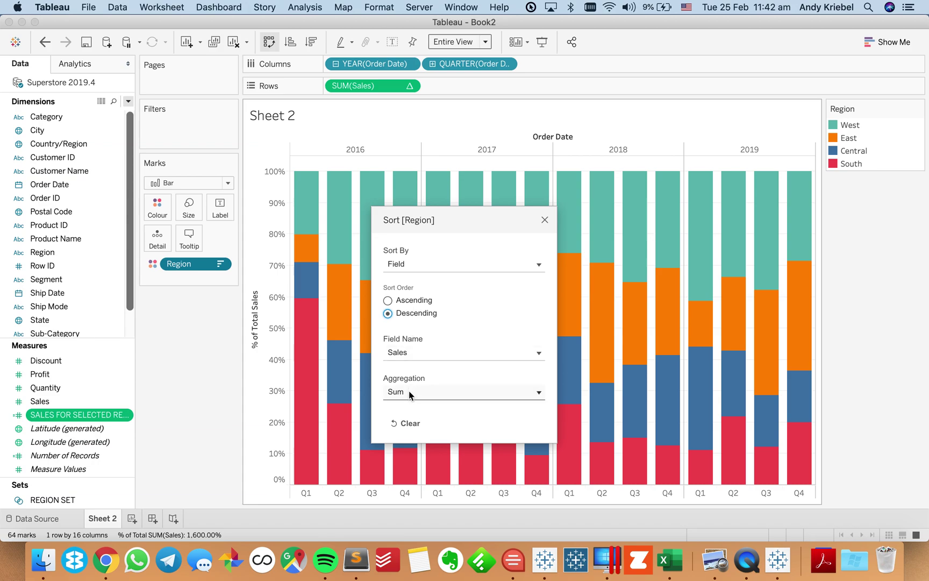
pyautogui.click(409, 354)
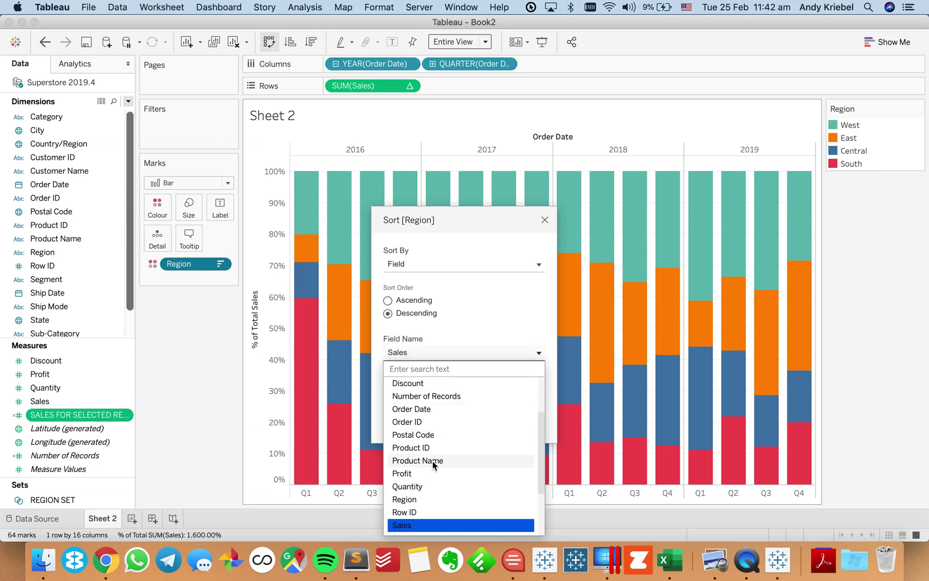
pyautogui.scroll(-3, 433, 461)
pyautogui.click(434, 461)
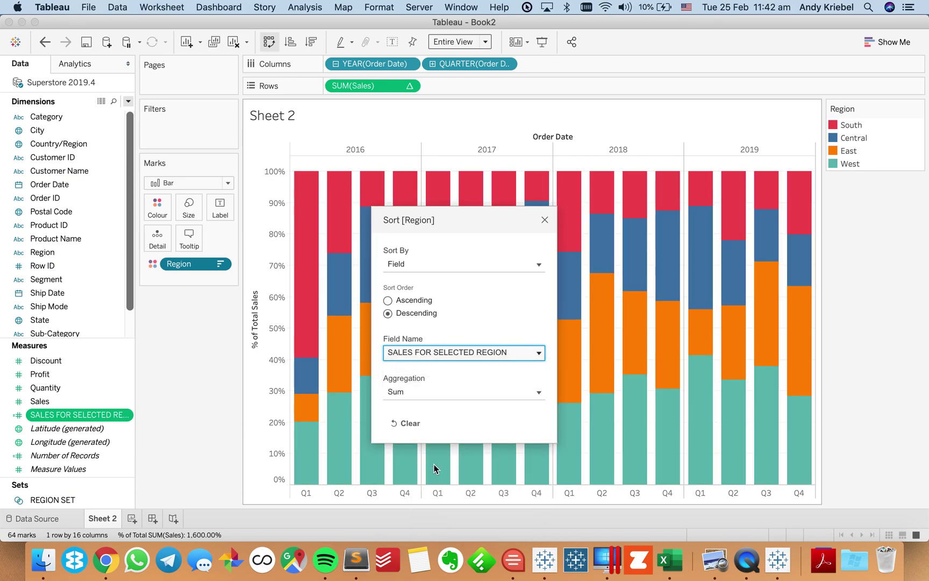
pyautogui.click(409, 301)
pyautogui.click(544, 219)
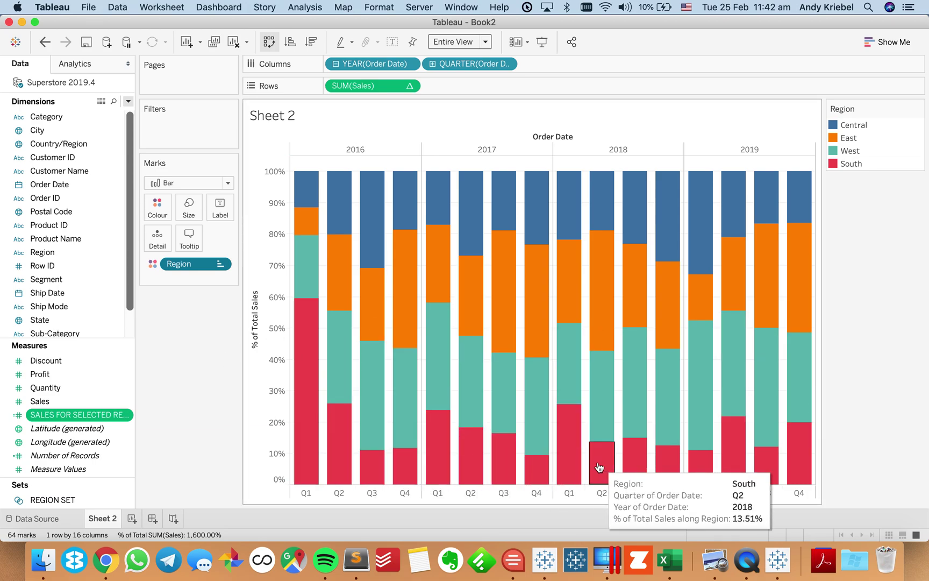
# Add a Change Set Values action to the worksheet and name it UPDATE REGION SET
pyautogui.click(169, 5)
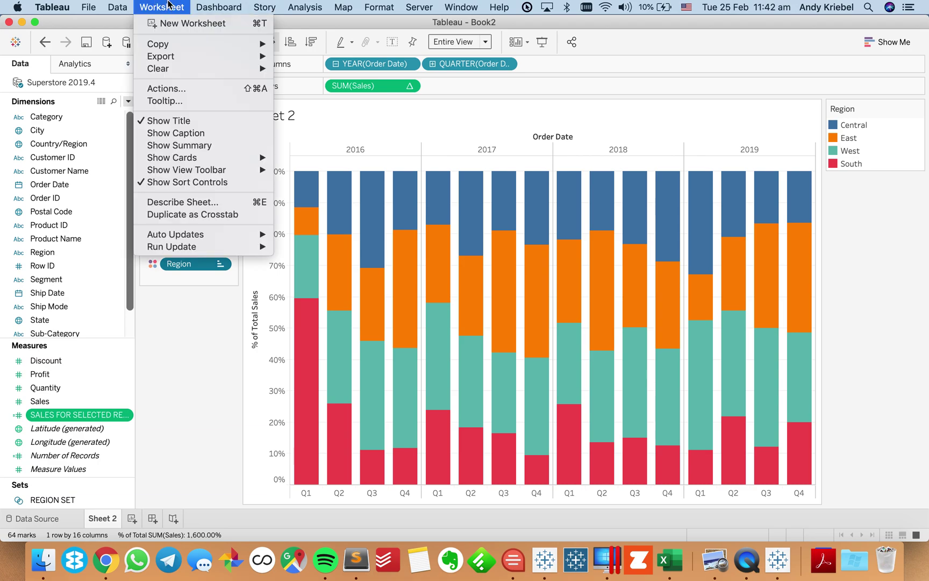
pyautogui.click(179, 89)
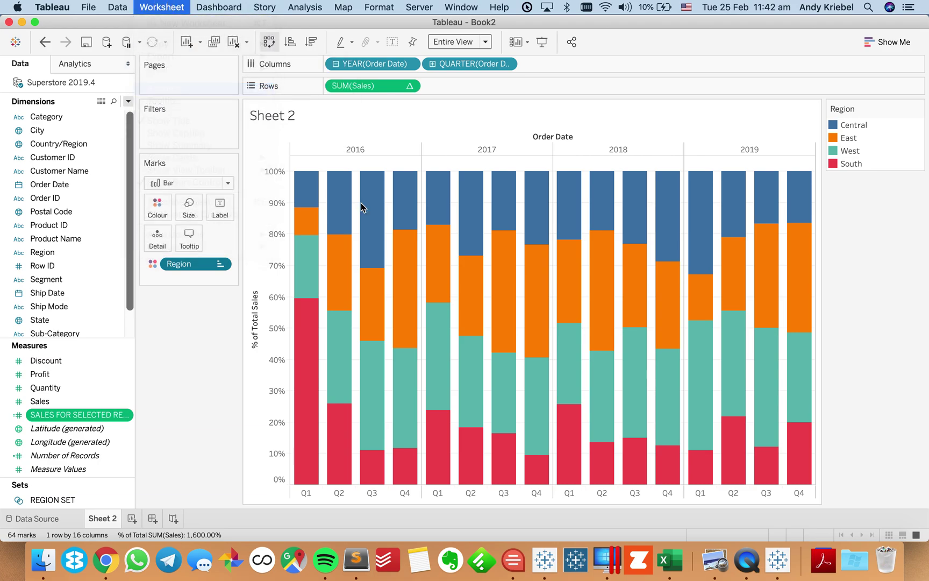
pyautogui.click(350, 319)
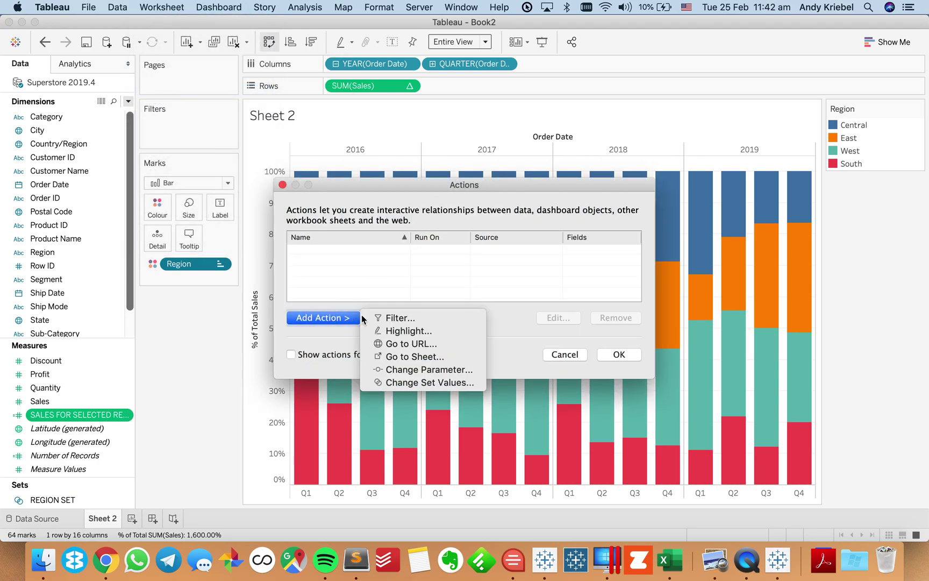
pyautogui.click(412, 383)
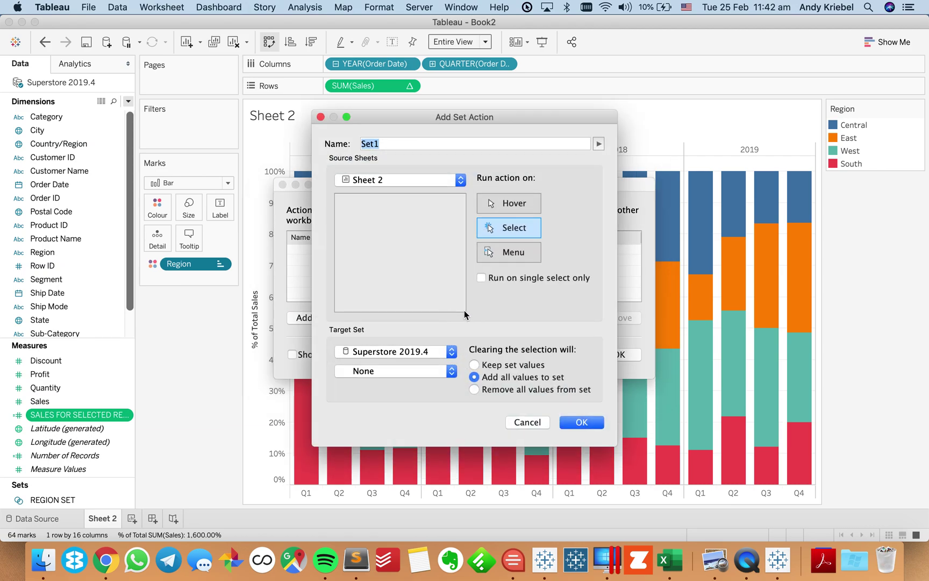
pyautogui.write('UPDATE REGION SET')
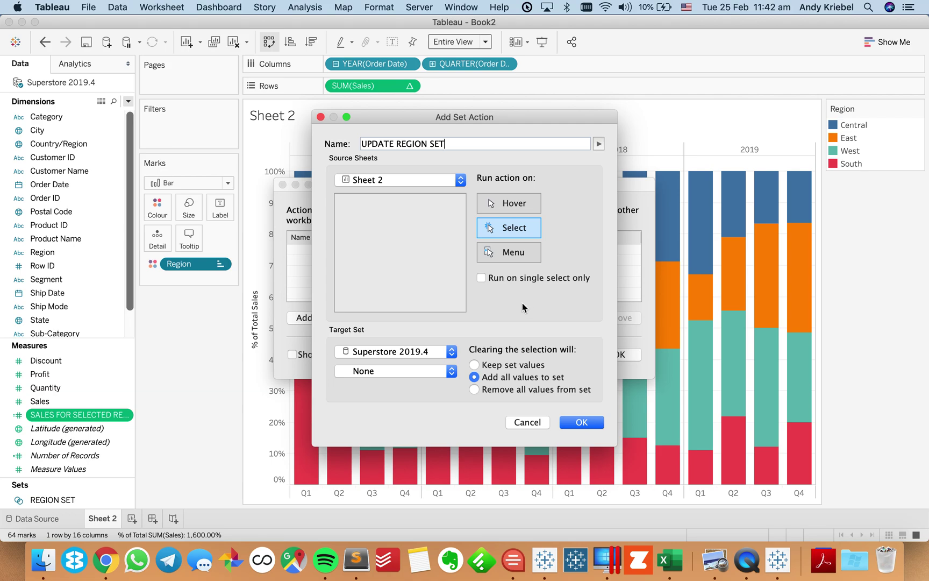
# Make the set action run on single select only, target REGION SET, and keep set values when the selection is cleared
pyautogui.click(514, 283)
pyautogui.click(394, 375)
pyautogui.click(391, 386)
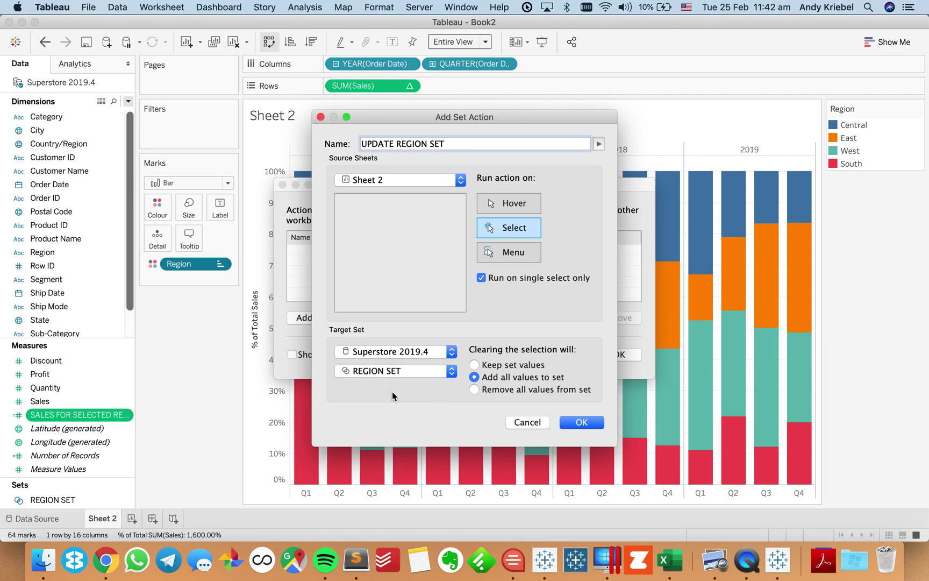
pyautogui.click(507, 366)
pyautogui.click(583, 423)
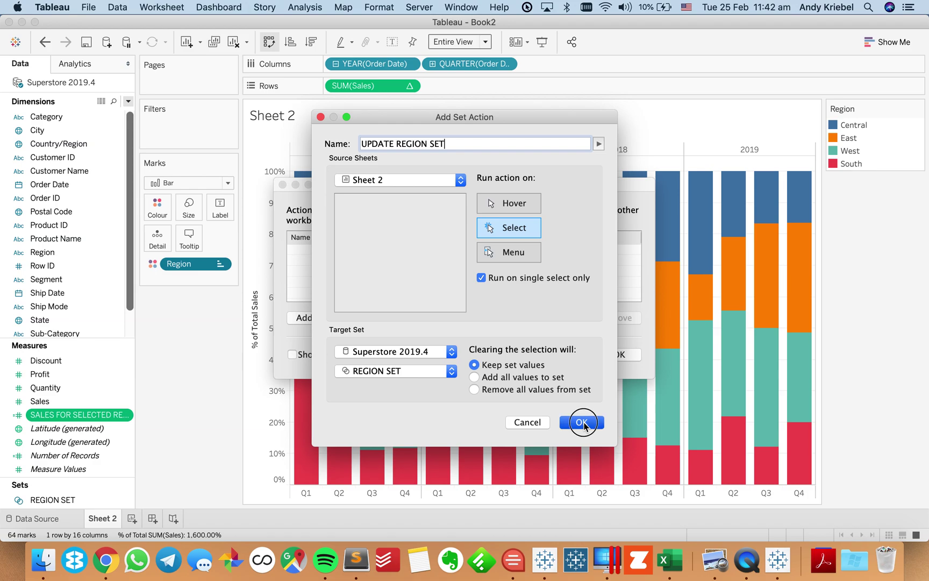
pyautogui.click(619, 353)
# Test the set action by selecting and deselecting the East segment of 2018 Q2
pyautogui.moveTo(602, 290)
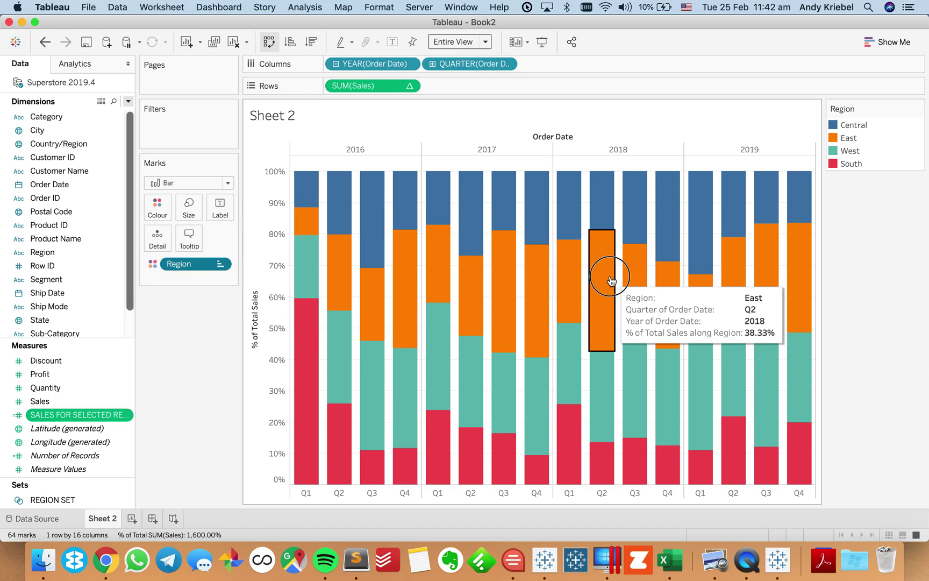
pyautogui.click(611, 281)
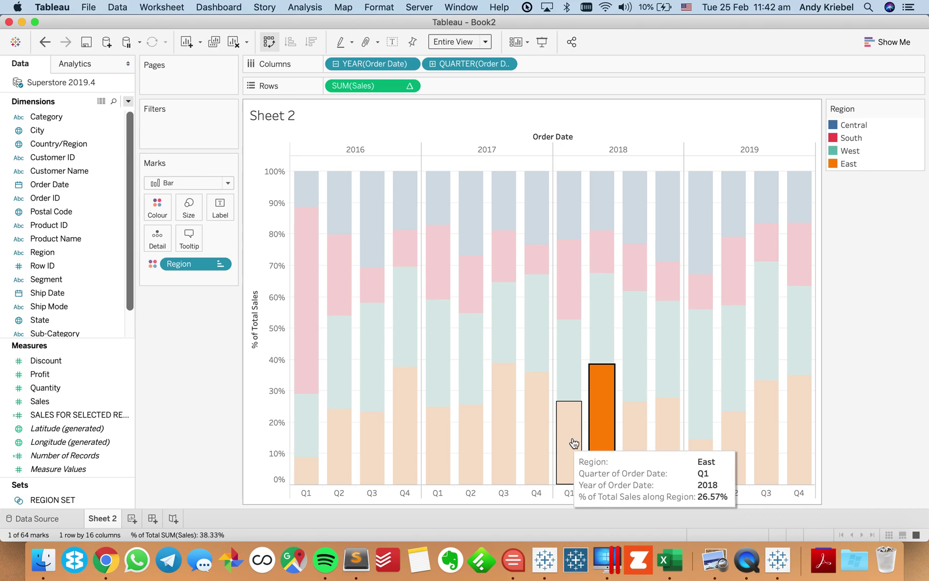
pyautogui.click(602, 438)
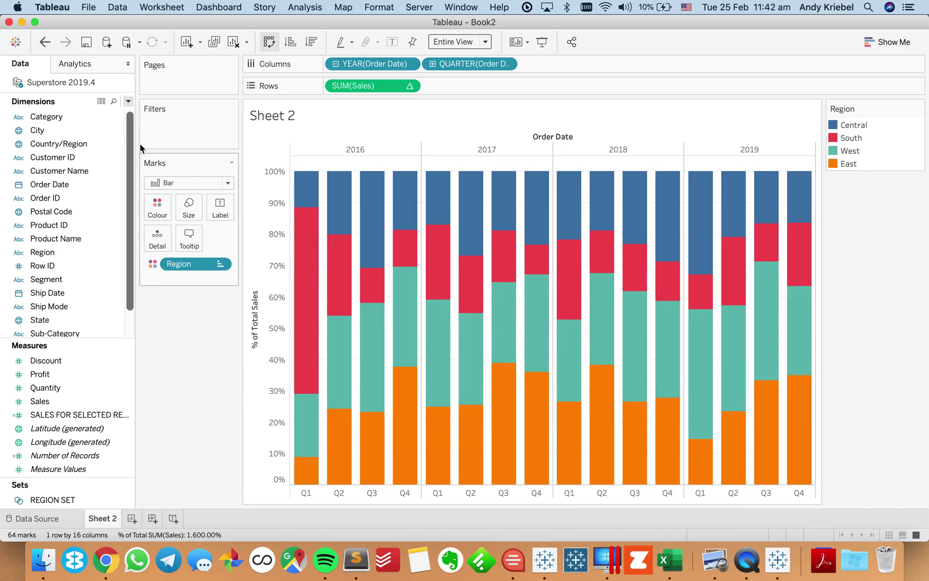
# Create a calculated field named DUMMY containing only a first name as a text string, and add it to Detail
pyautogui.click(128, 101)
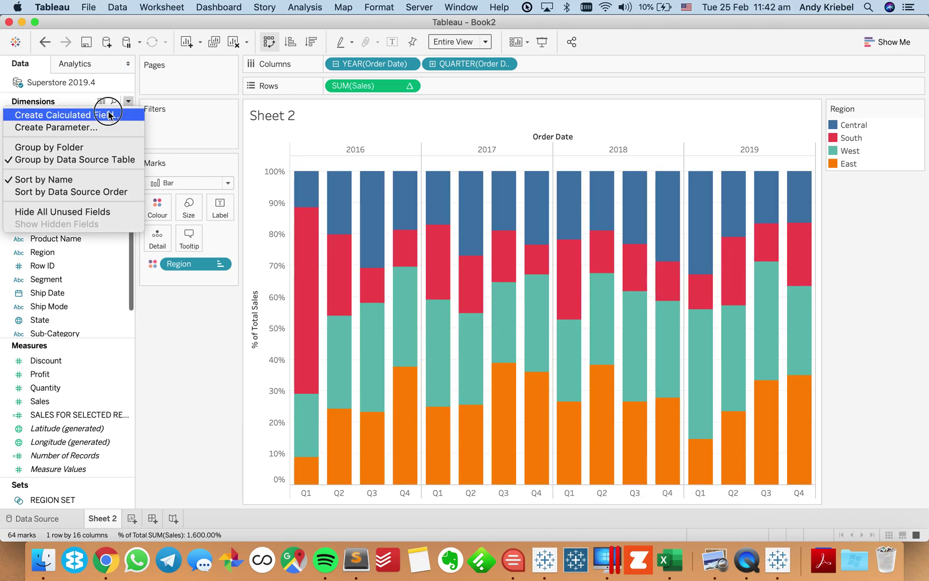
pyautogui.click(109, 113)
pyautogui.write('DUMMY')
pyautogui.press('Tab')
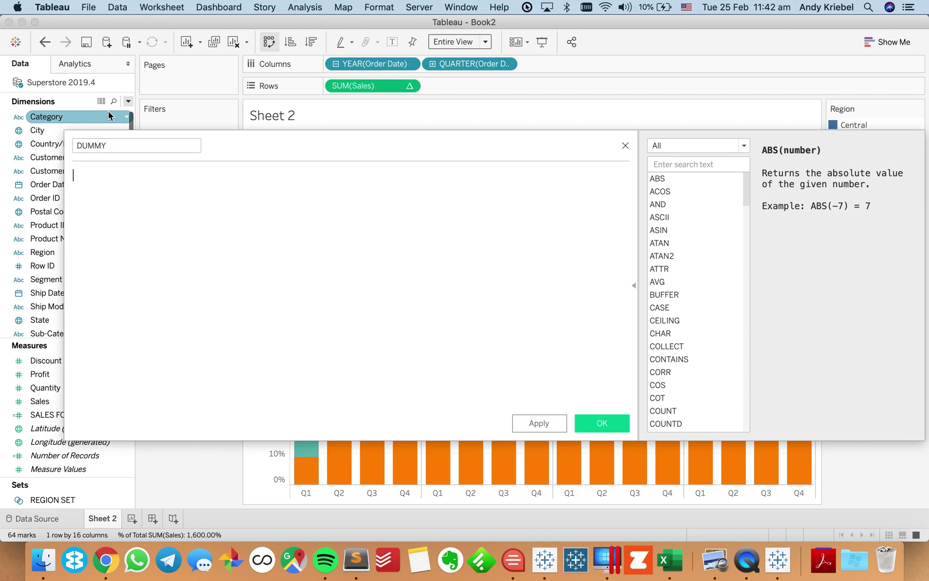
pyautogui.write("'ANDY'")
pyautogui.click(602, 423)
pyautogui.moveTo(54, 189); pyautogui.dragTo(155, 236)
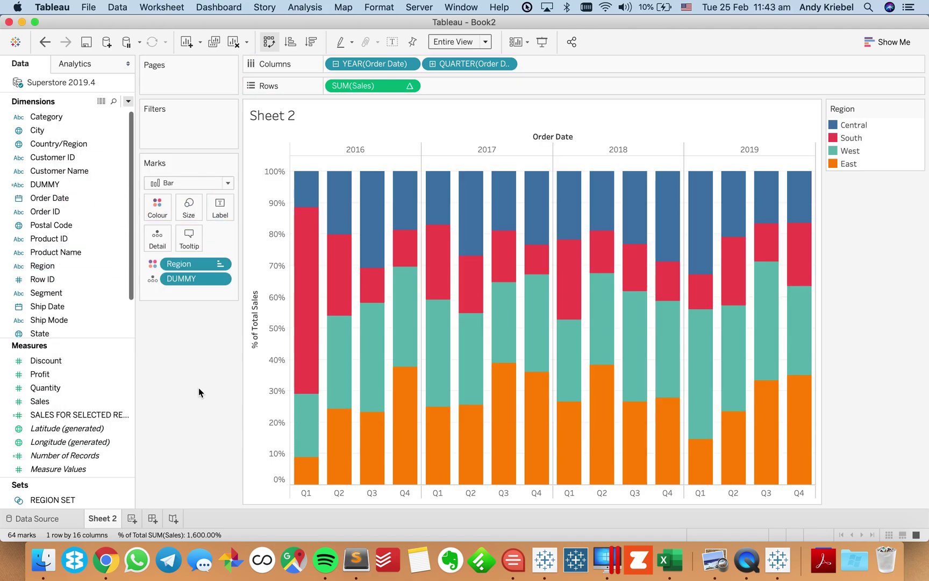
# Add a Highlight action to the worksheet and name it Highlight Dummy
pyautogui.click(172, 9)
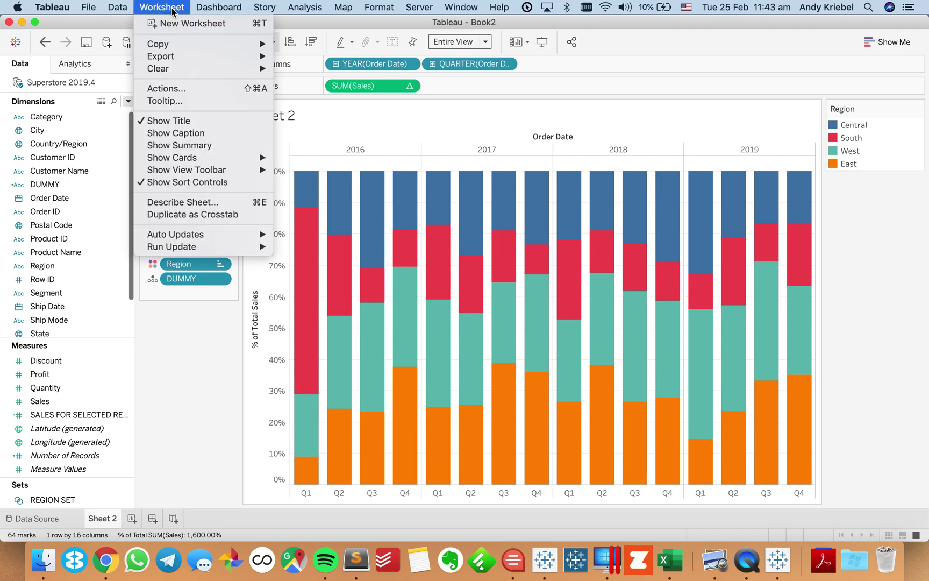
pyautogui.click(180, 90)
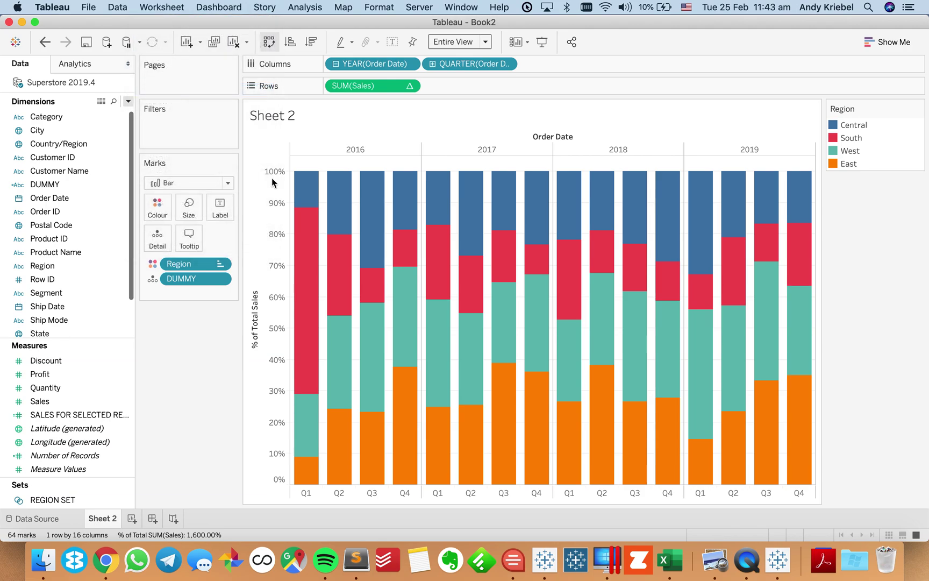
pyautogui.click(344, 318)
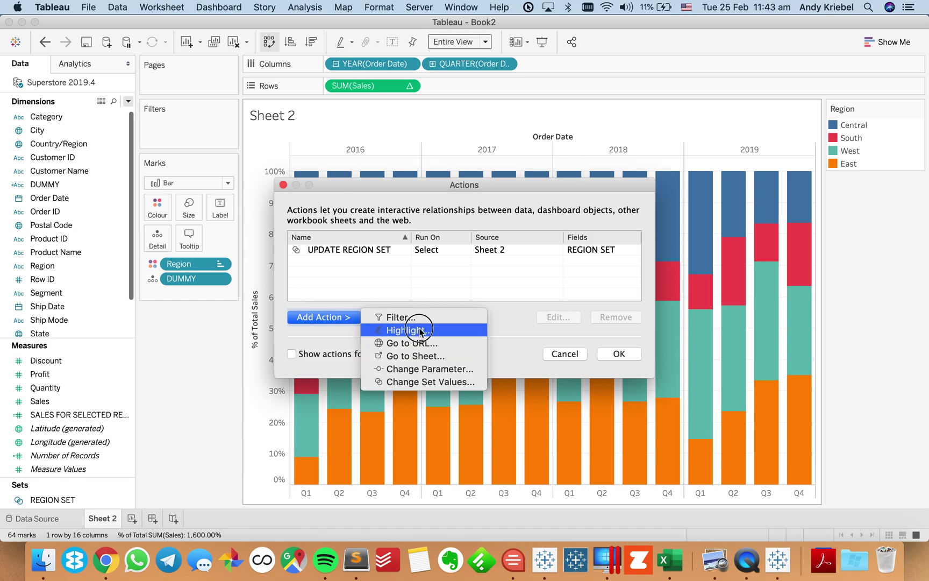
pyautogui.click(416, 330)
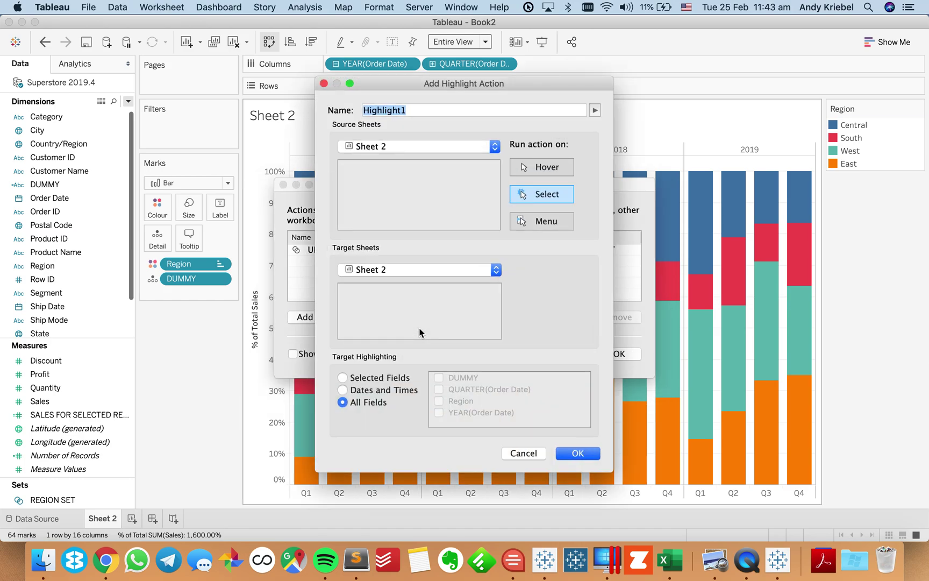
pyautogui.press('Right')
pyautogui.press('BackSpace')
pyautogui.write('Dummy')
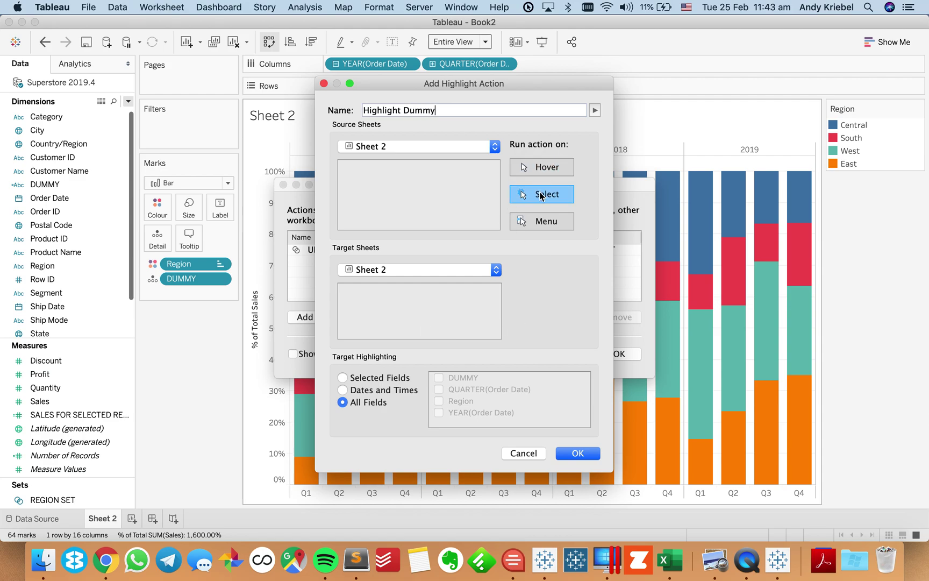
# Limit the highlight action's target highlighting to Selected Fields with only DUMMY included
pyautogui.click(385, 377)
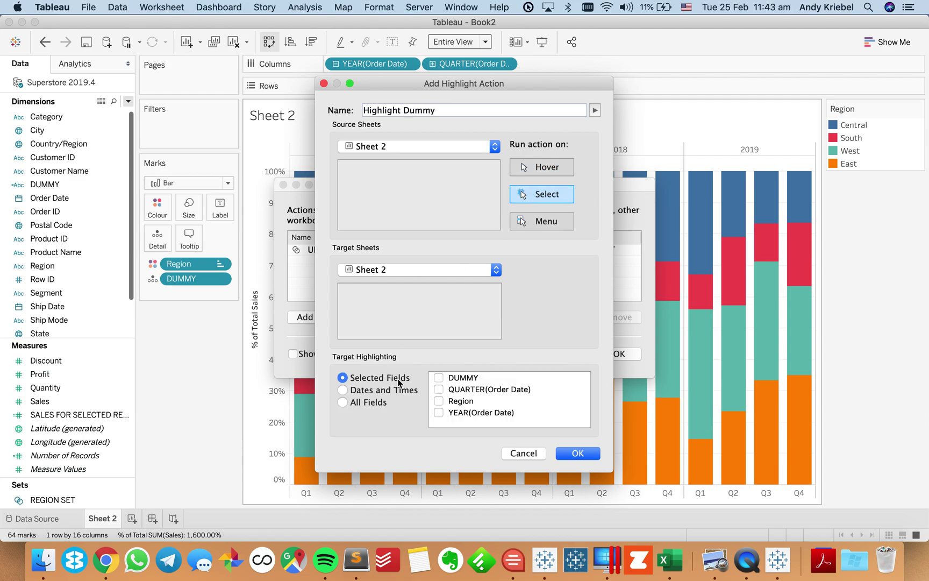
pyautogui.click(438, 378)
pyautogui.click(578, 454)
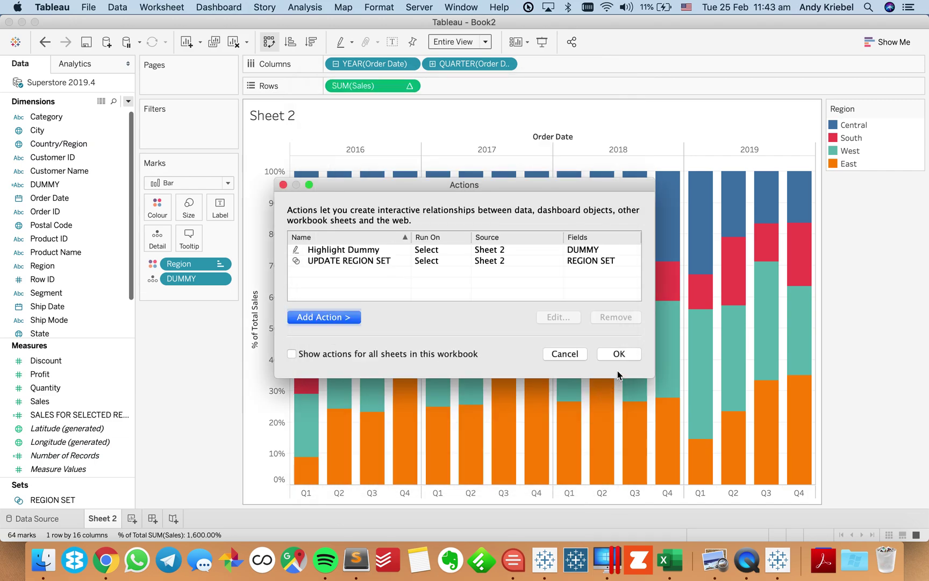
pyautogui.click(619, 354)
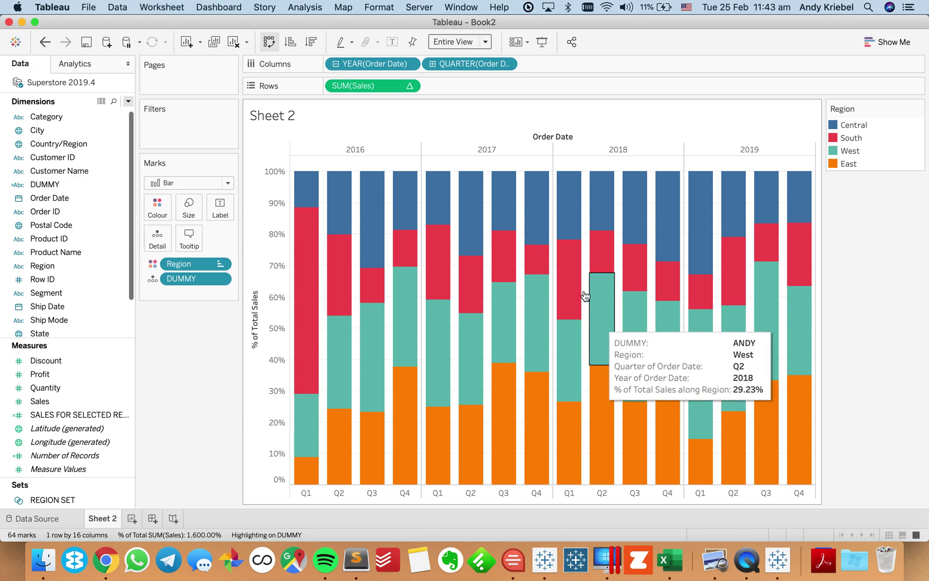
# Select segments of different regions in several 2017 and 2018 quarters to check the baseline reordering and highlighting
pyautogui.click(575, 280)
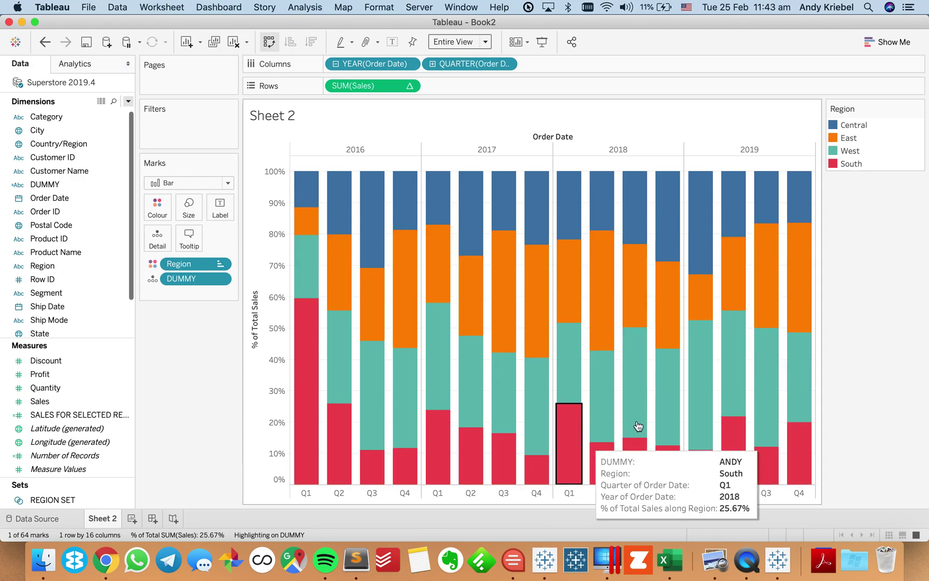
pyautogui.click(602, 307)
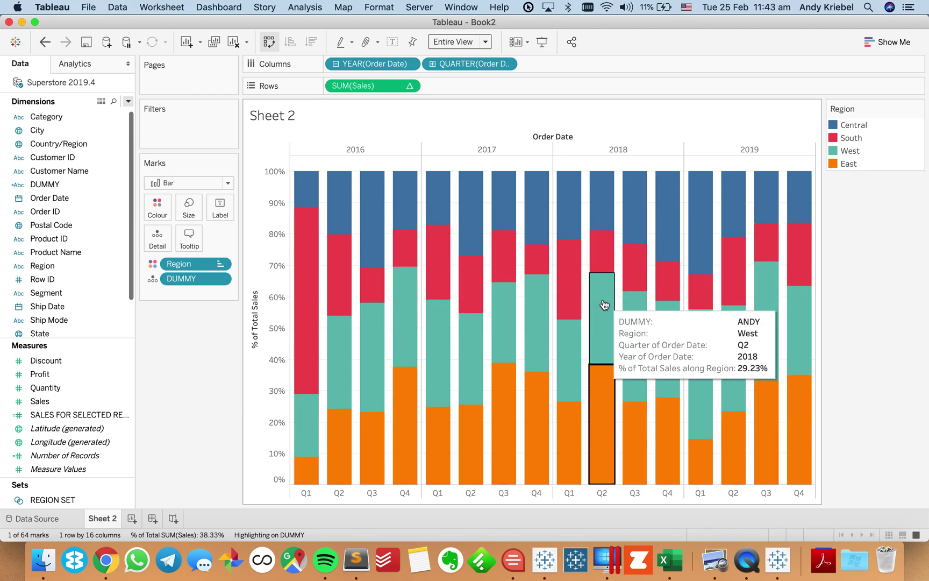
pyautogui.click(600, 204)
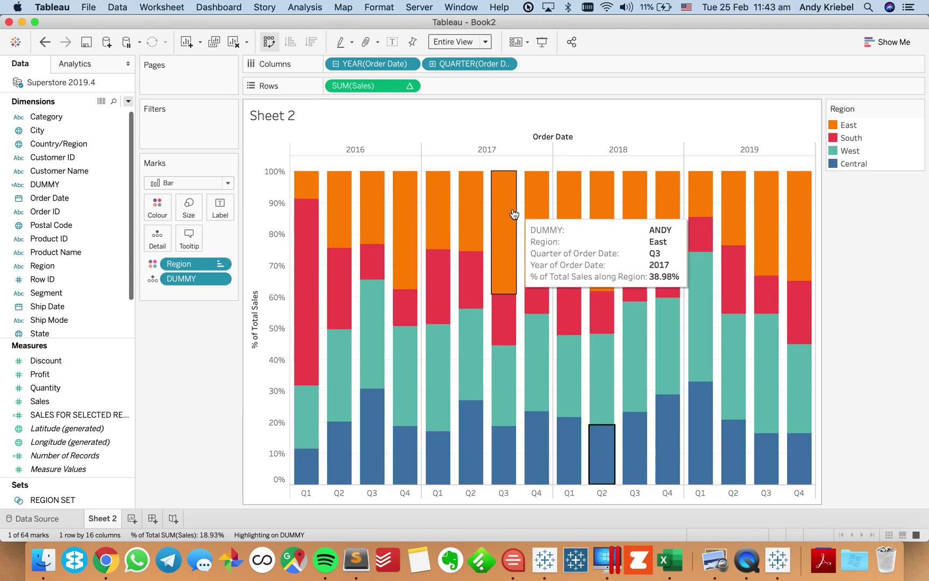
pyautogui.click(488, 215)
pyautogui.click(472, 343)
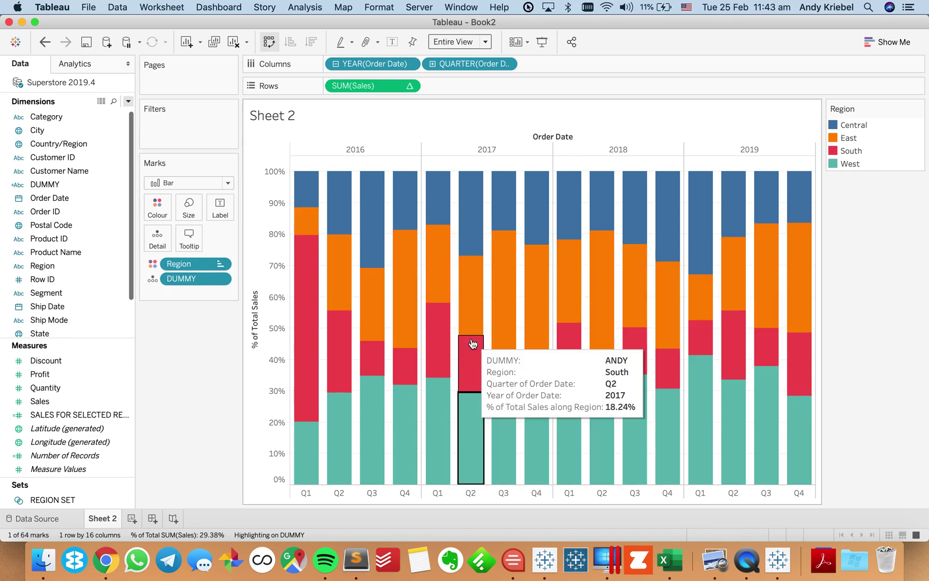
pyautogui.click(442, 265)
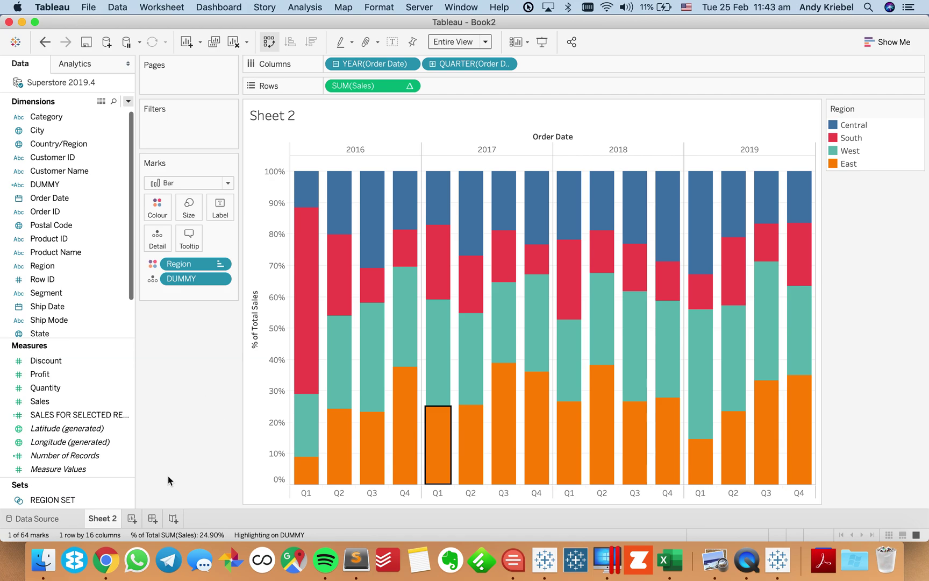
# Add a new worksheet and create a custom date from Order Date named Quarter, with Quarters detail as a date value
pyautogui.click(131, 518)
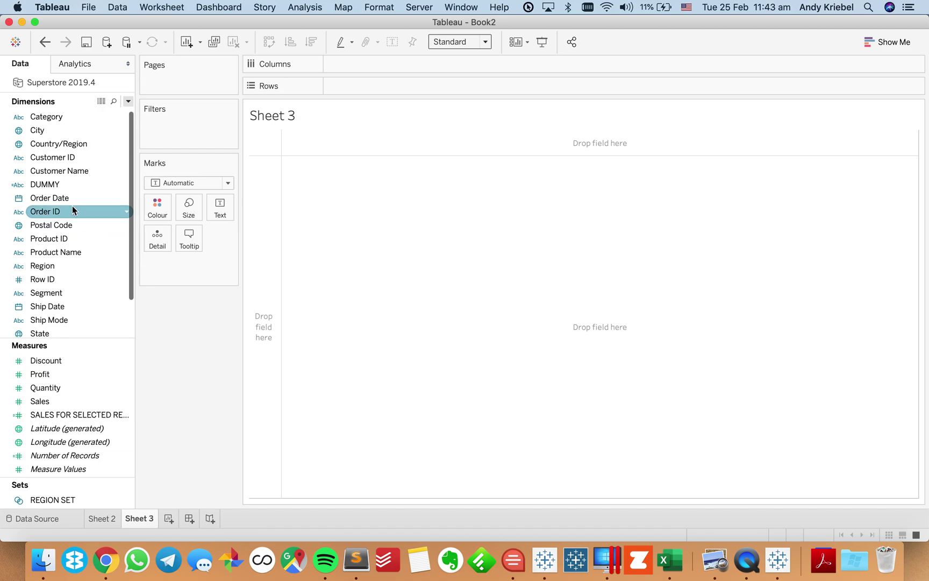
pyautogui.rightClick(71, 198)
pyautogui.moveTo(144, 319)
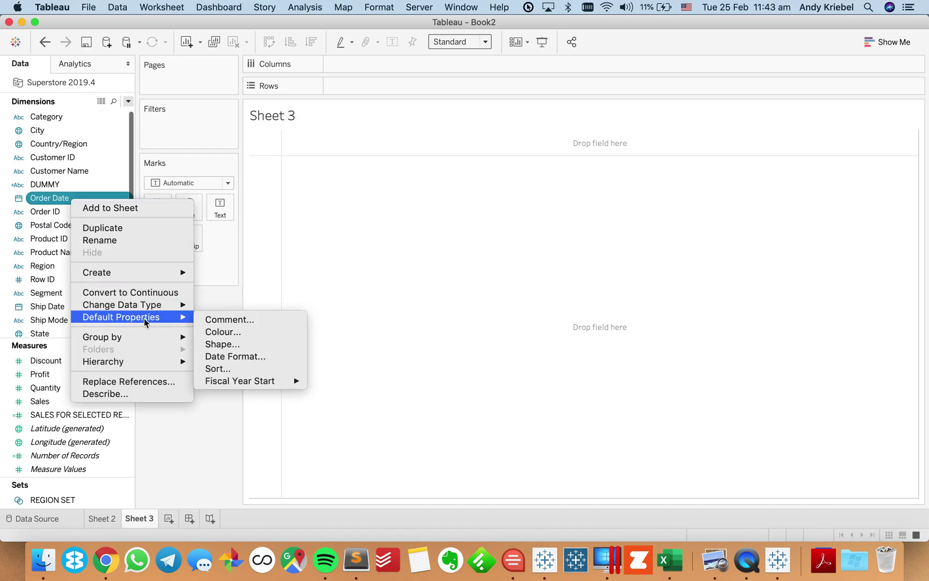
pyautogui.moveTo(167, 275)
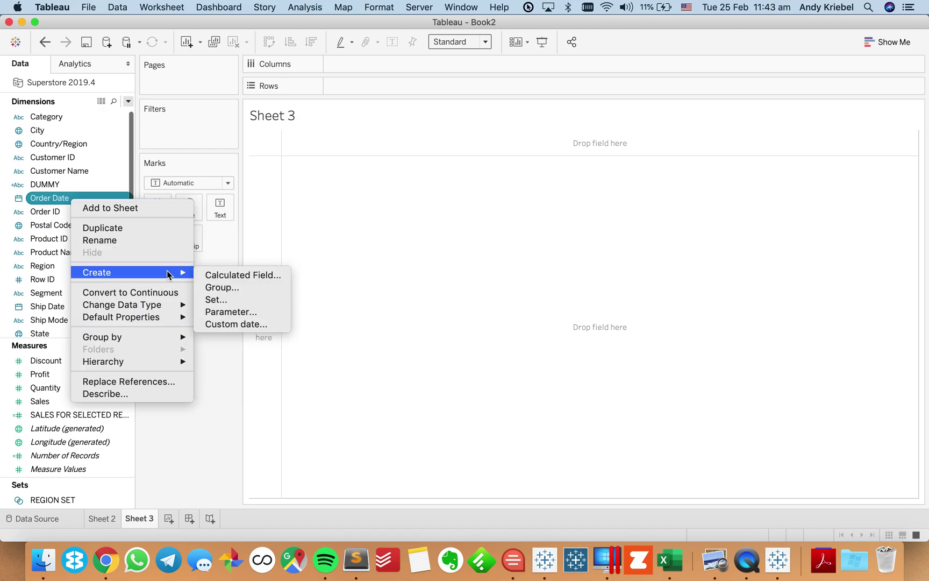
pyautogui.click(232, 322)
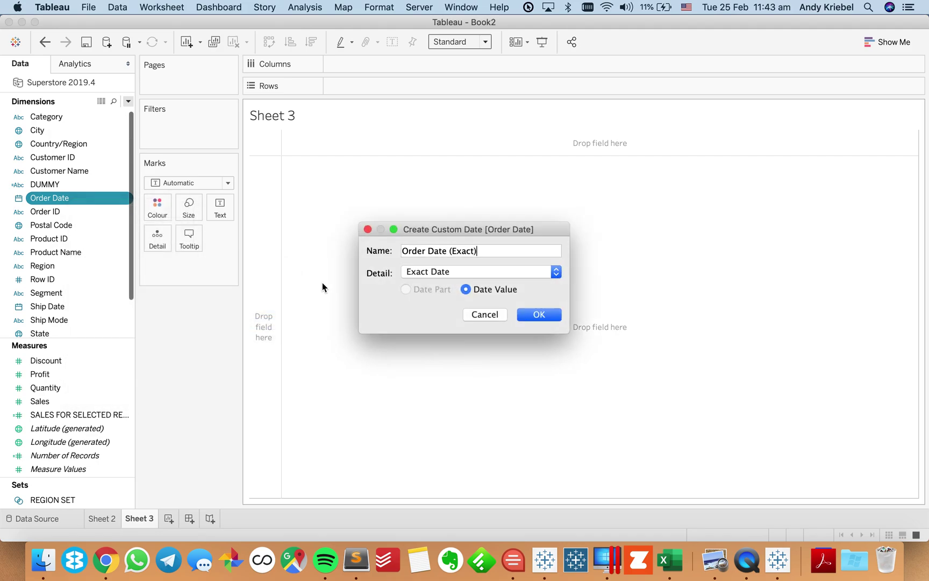
pyautogui.moveTo(491, 250); pyautogui.dragTo(277, 214)
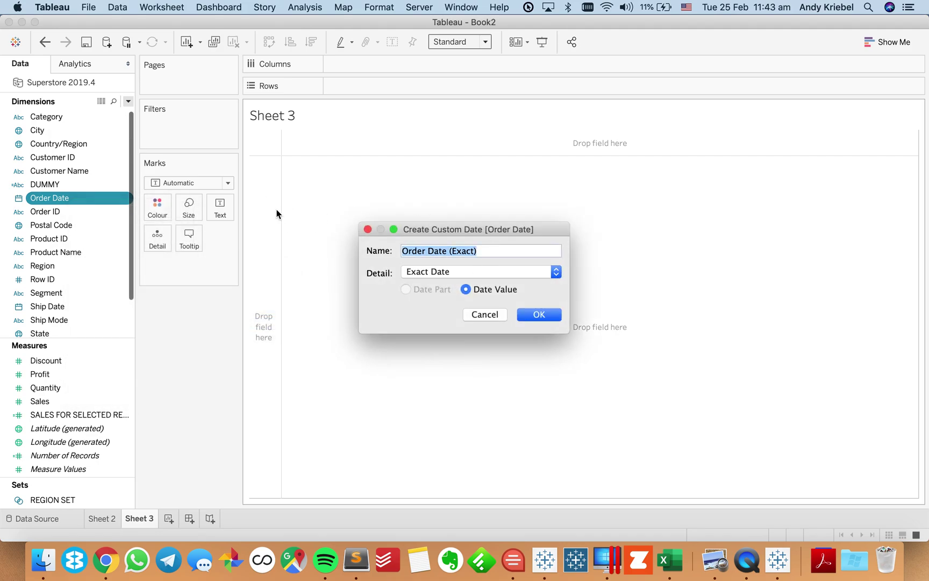
pyautogui.write('Quarter')
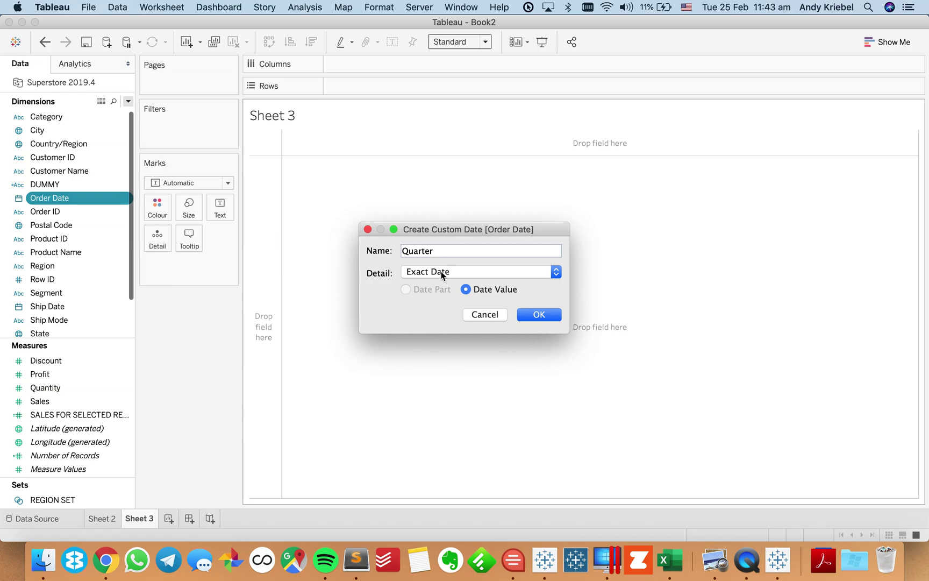
pyautogui.click(441, 271)
pyautogui.click(446, 294)
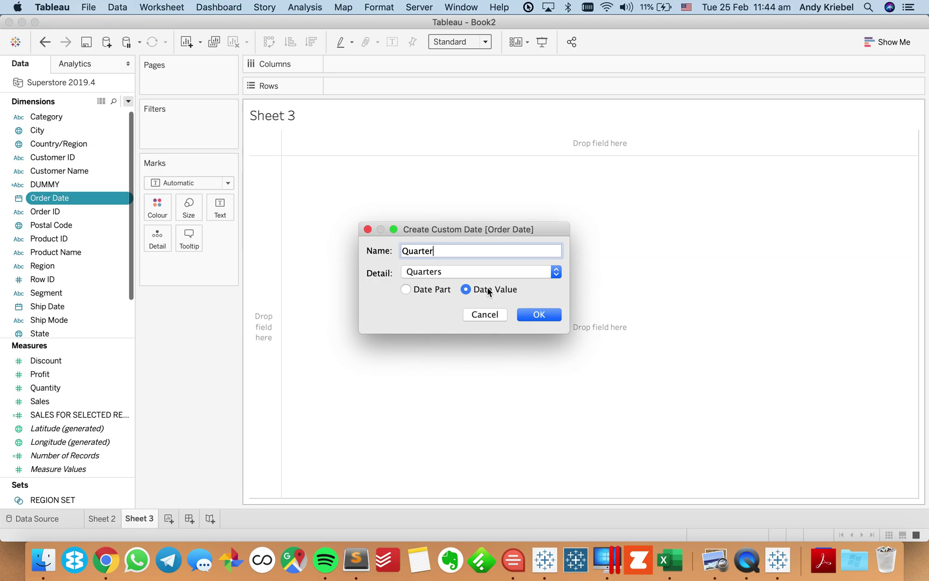
pyautogui.click(538, 315)
# Plot Sales over time with Quarter on Columns and Sales on Rows, and inspect the 2017 Q4 point
pyautogui.moveTo(76, 265); pyautogui.dragTo(364, 62)
pyautogui.moveTo(40, 402); pyautogui.dragTo(366, 86)
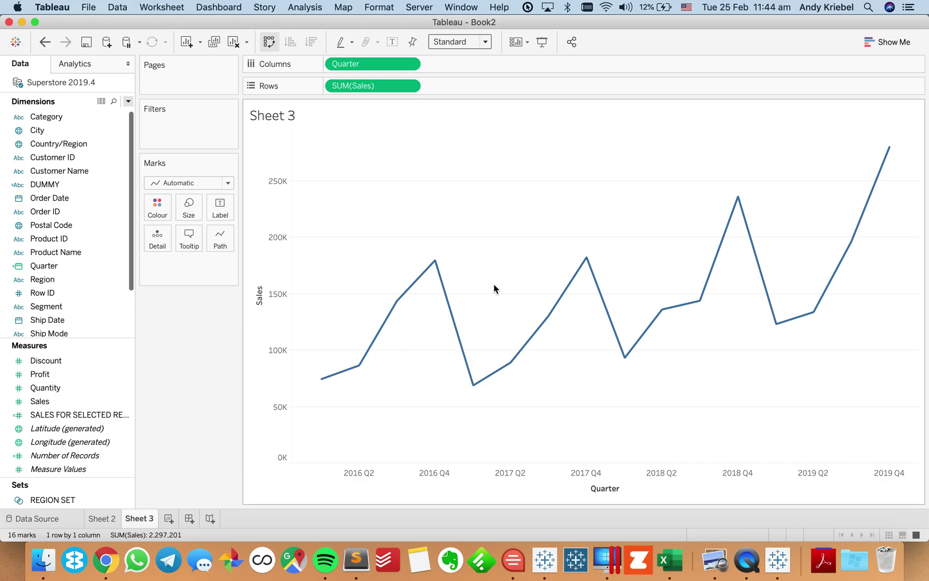
pyautogui.click(586, 257)
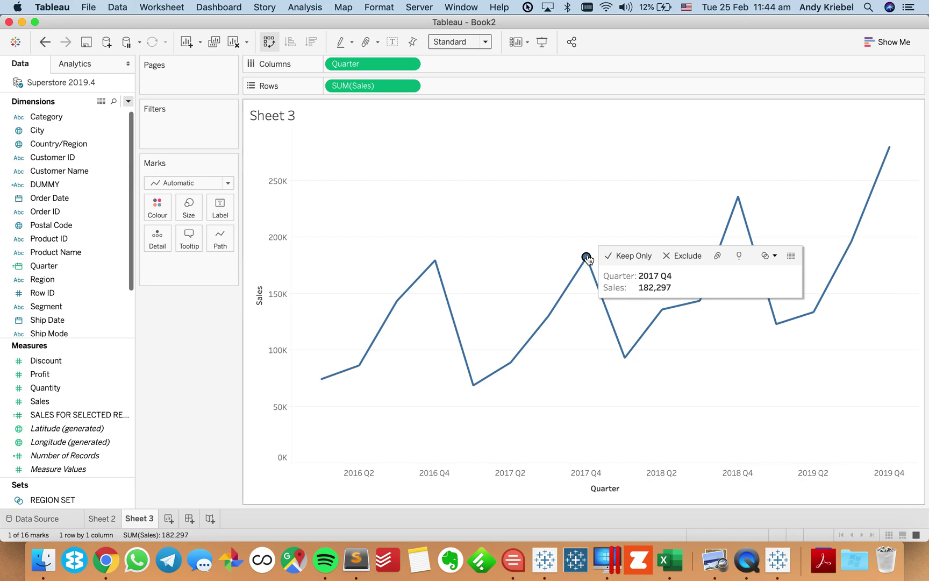
pyautogui.click(525, 268)
# Create a set from the Quarter field named QUARTER SET, containing only 2018 Q1
pyautogui.click(82, 268)
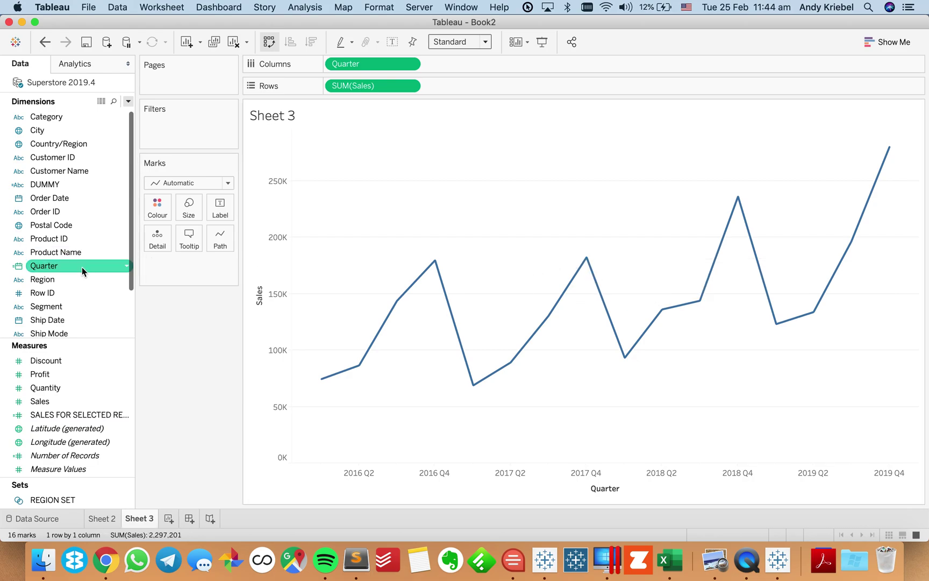
pyautogui.rightClick(82, 266)
pyautogui.moveTo(162, 407)
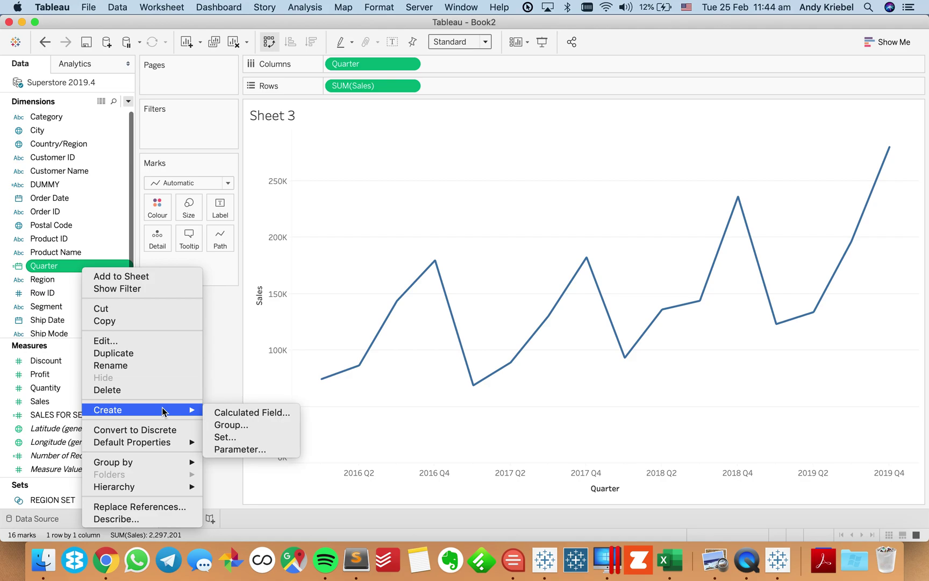
pyautogui.click(233, 435)
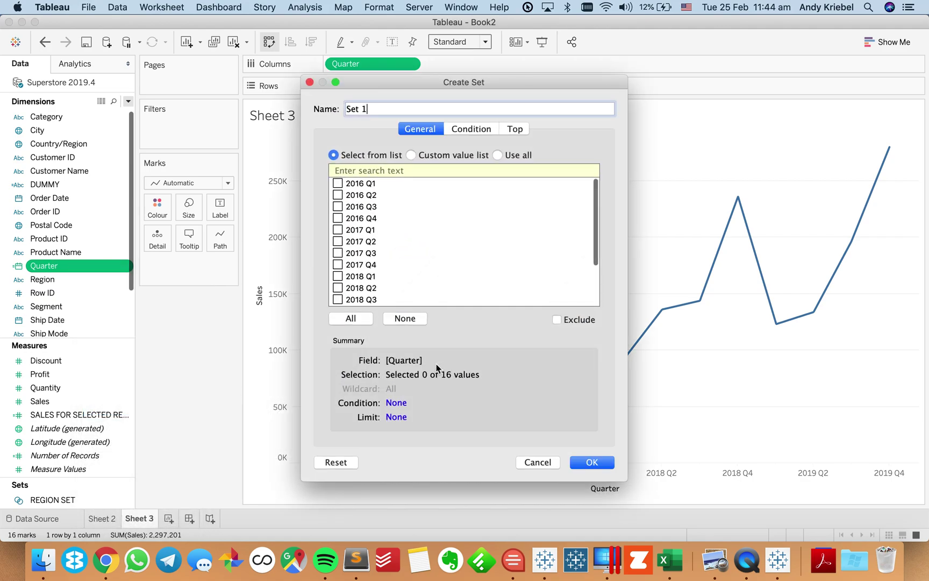
pyautogui.click(375, 110)
pyautogui.moveTo(374, 110); pyautogui.dragTo(254, 115)
pyautogui.write('QUARTER SET')
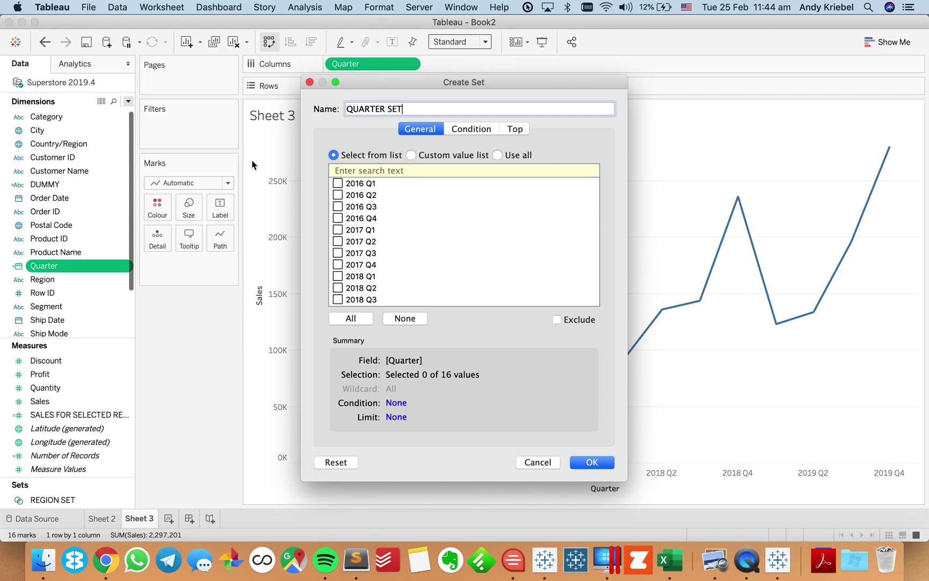
pyautogui.click(338, 277)
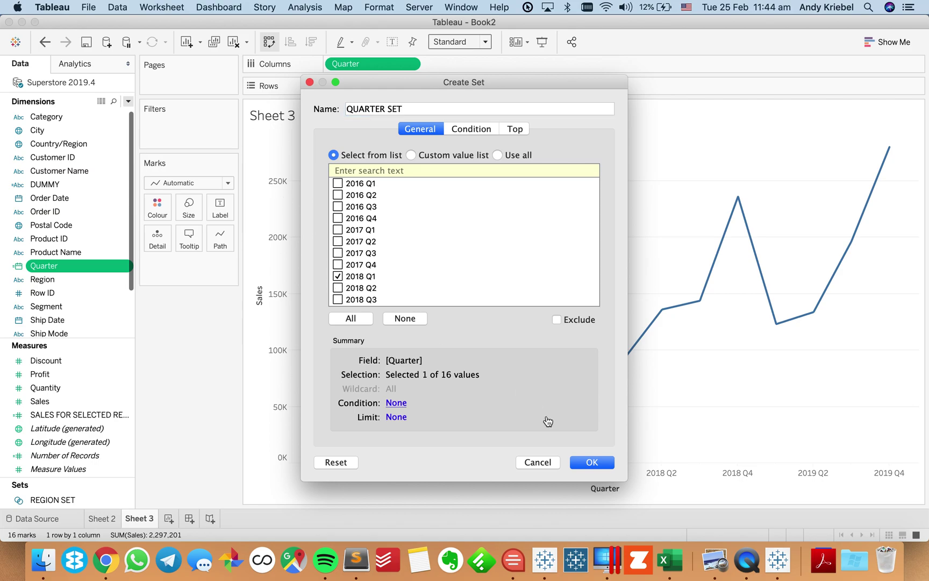
pyautogui.click(586, 461)
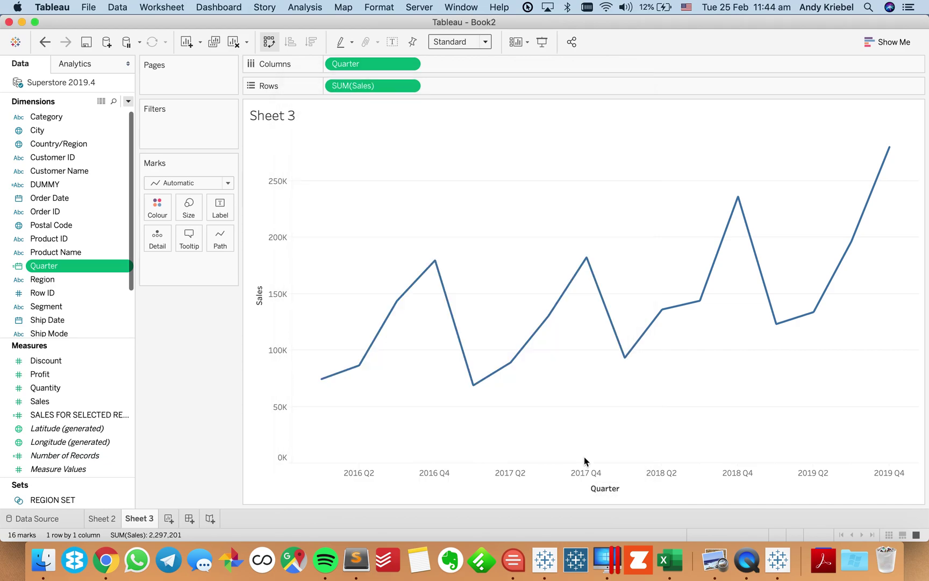
# Start a new calculated field and name it SALES FOR SELECTED QUARTER
pyautogui.click(128, 102)
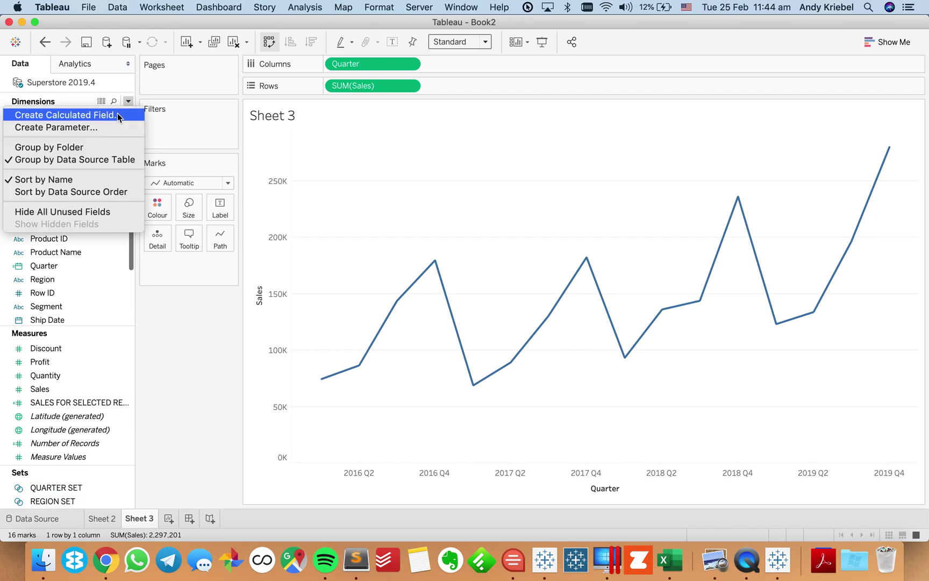
pyautogui.click(123, 117)
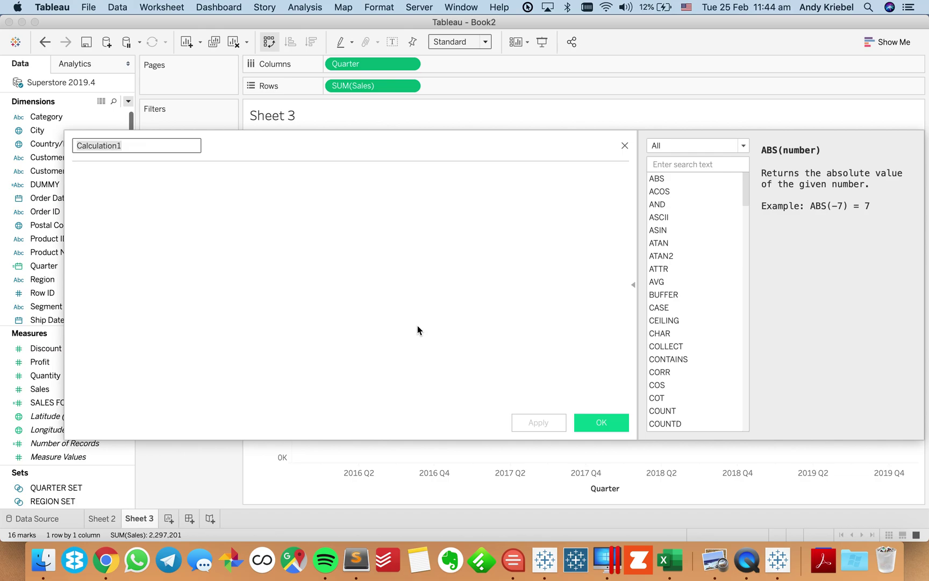
pyautogui.write('SALES FOR')
pyautogui.press('BackSpace')
pyautogui.press('BackSpace')
pyautogui.write('OR SELECTED QUARTER')
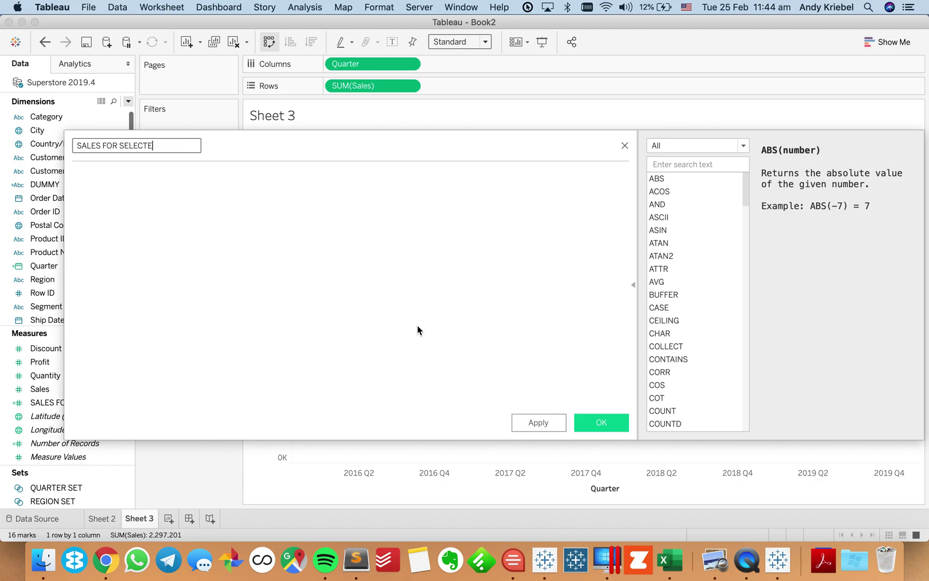
pyautogui.click(393, 366)
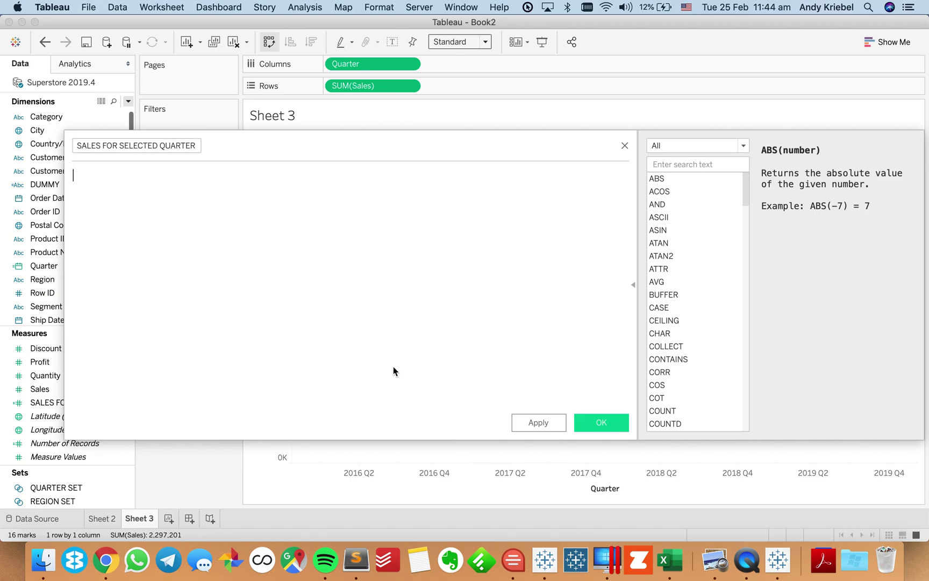
# Enter the formula IF [QUARTER SET] THEN [Sales] END and save the calculated field
pyautogui.write('IF QU')
pyautogui.press('Down')
pyautogui.press('Down')
pyautogui.press('Down')
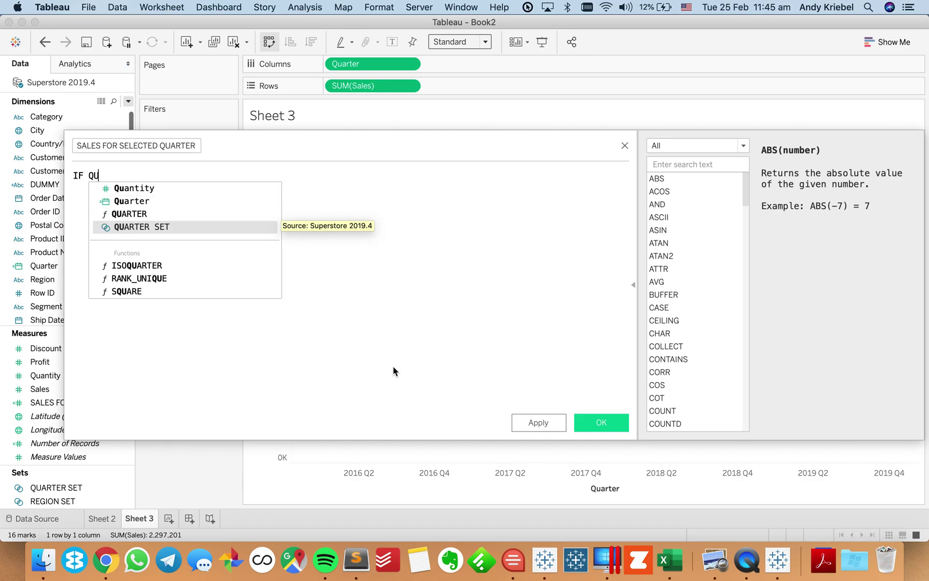
pyautogui.press('Return')
pyautogui.write('THEN S')
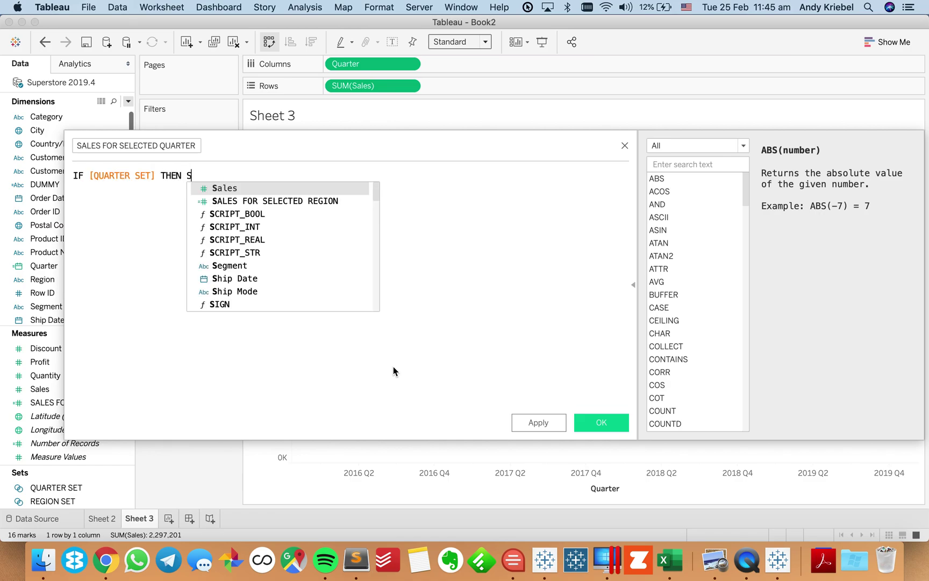
pyautogui.press('Return')
pyautogui.write('END')
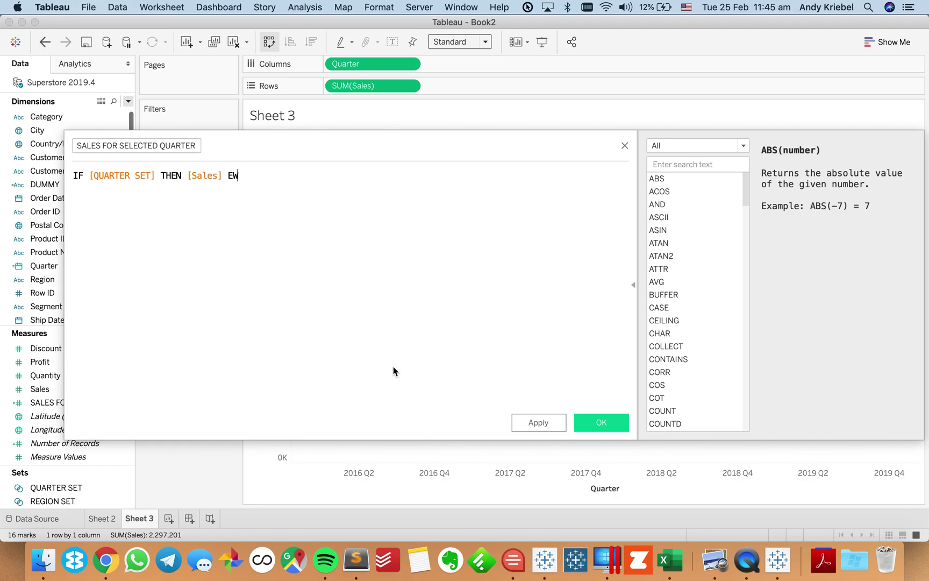
pyautogui.press('Return')
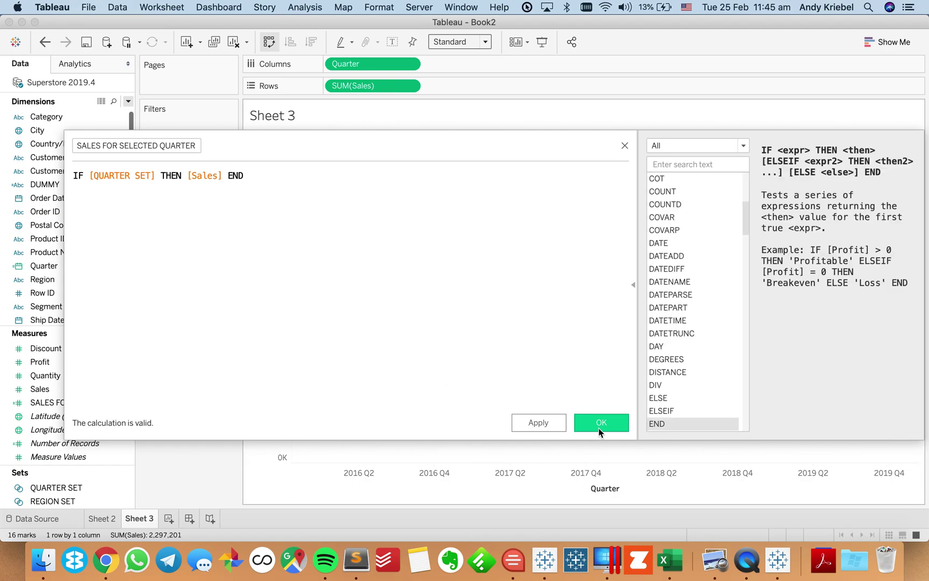
pyautogui.click(600, 423)
# Add SALES FOR SELECTED QUARTER to Rows beside Sales, and compare its 2018 Q1 mark with points on the Sales line
pyautogui.click(72, 392)
pyautogui.moveTo(73, 393); pyautogui.dragTo(480, 87)
pyautogui.moveTo(626, 308)
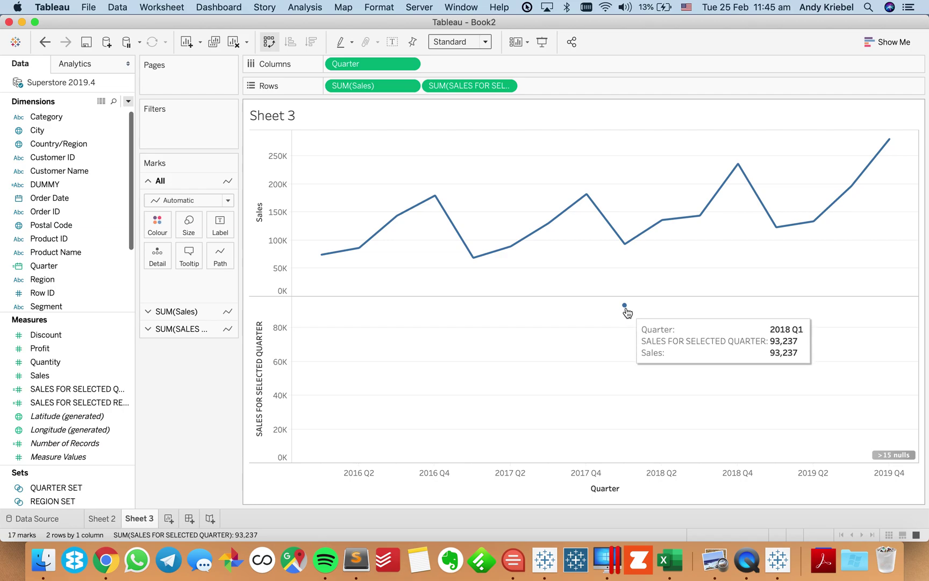
pyautogui.moveTo(587, 202)
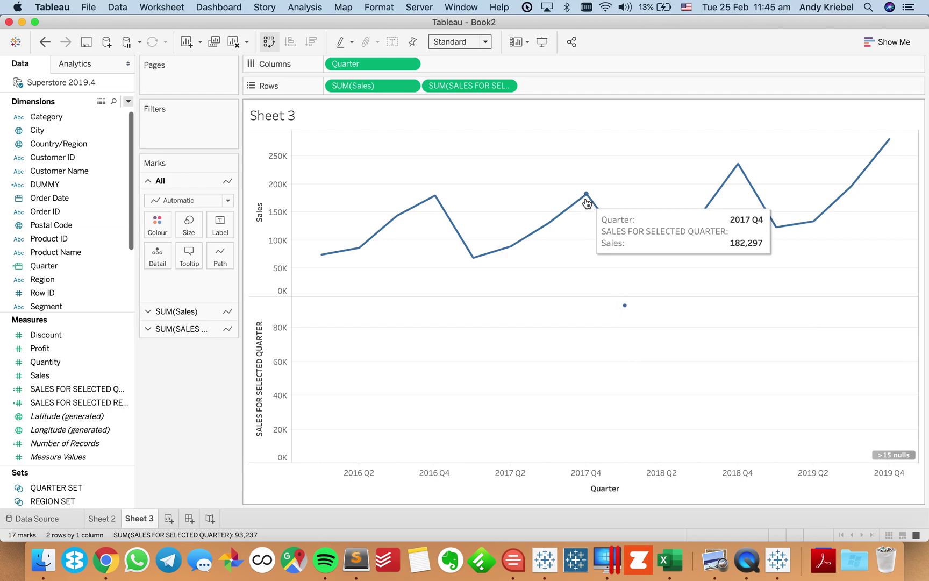
pyautogui.click(435, 197)
pyautogui.click(623, 304)
pyautogui.click(625, 307)
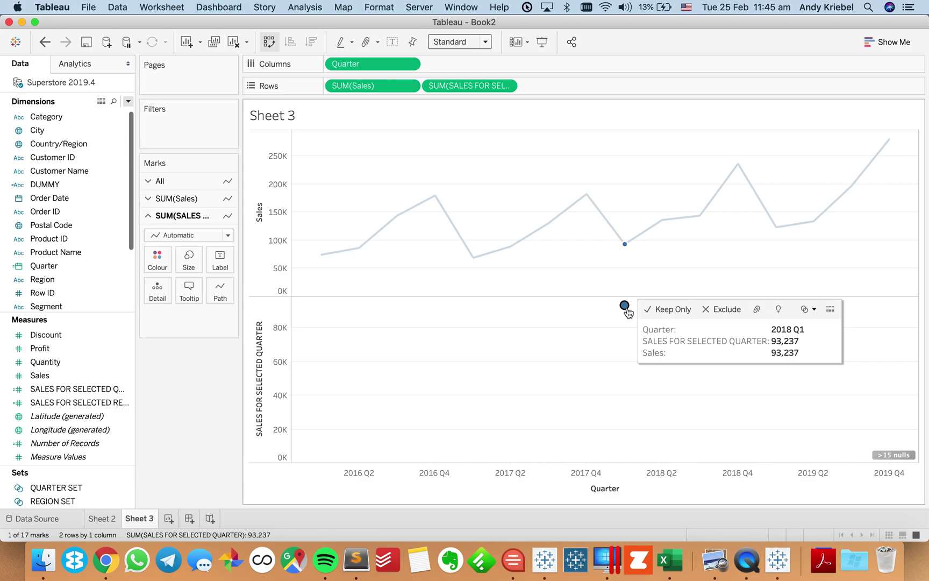
pyautogui.click(517, 311)
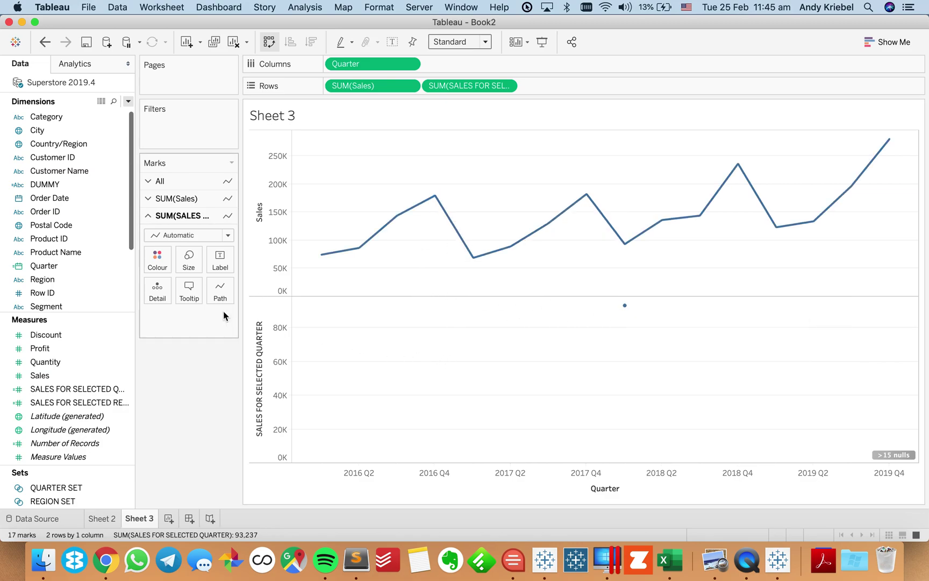
# Edit SALES FOR SELECTED QUARTER, wrapping its formula as { SUM(IF [QUARTER SET] THEN [Sales] END ) }, and save it
pyautogui.rightClick(66, 391)
pyautogui.click(94, 176)
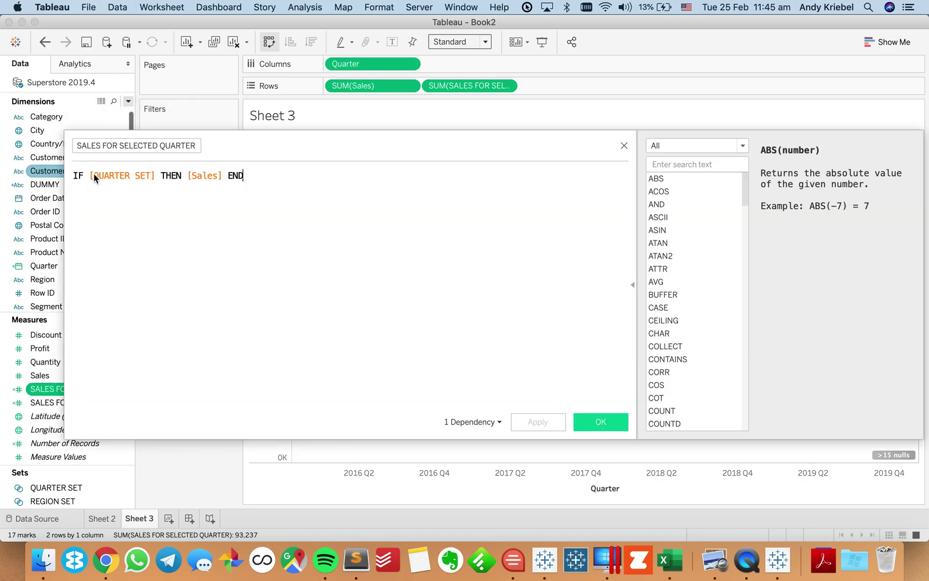
pyautogui.write('{ SUM(')
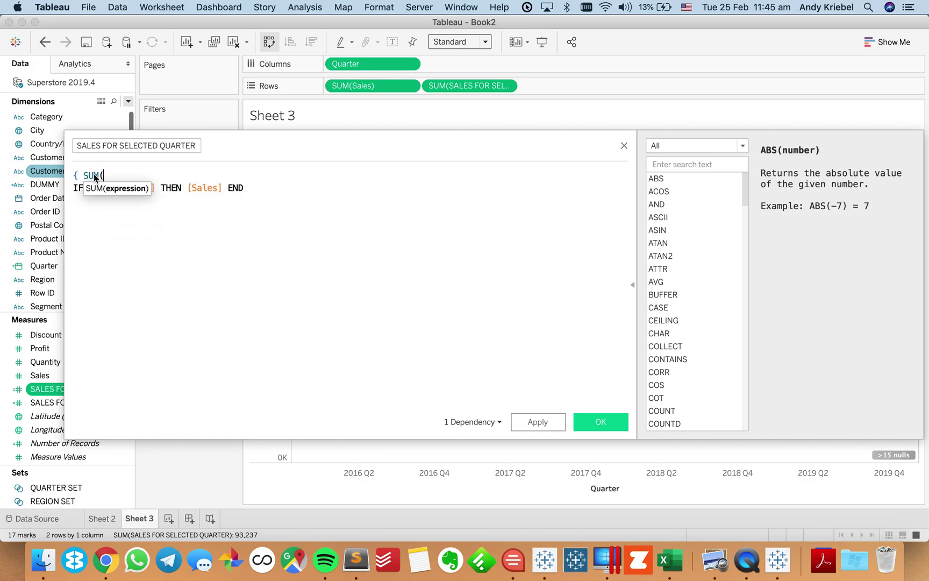
pyautogui.press('Down')
pyautogui.press('End')
pyautogui.write(') }')
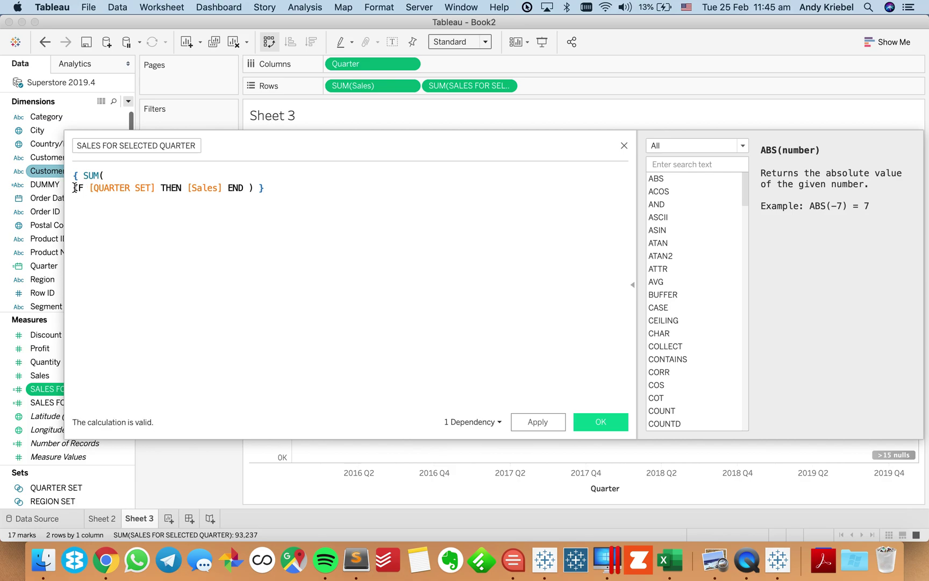
pyautogui.click(74, 188)
pyautogui.press('BackSpace')
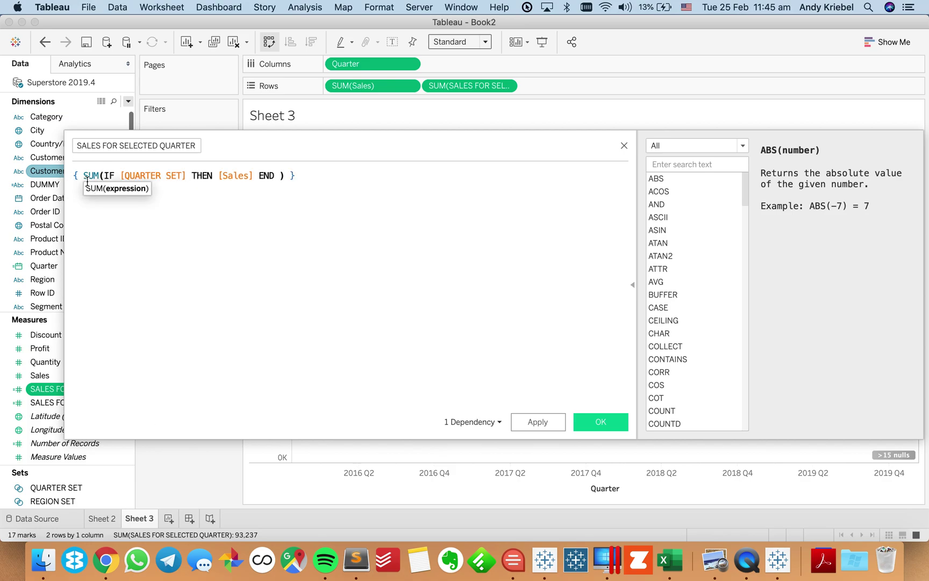
pyautogui.click(83, 176)
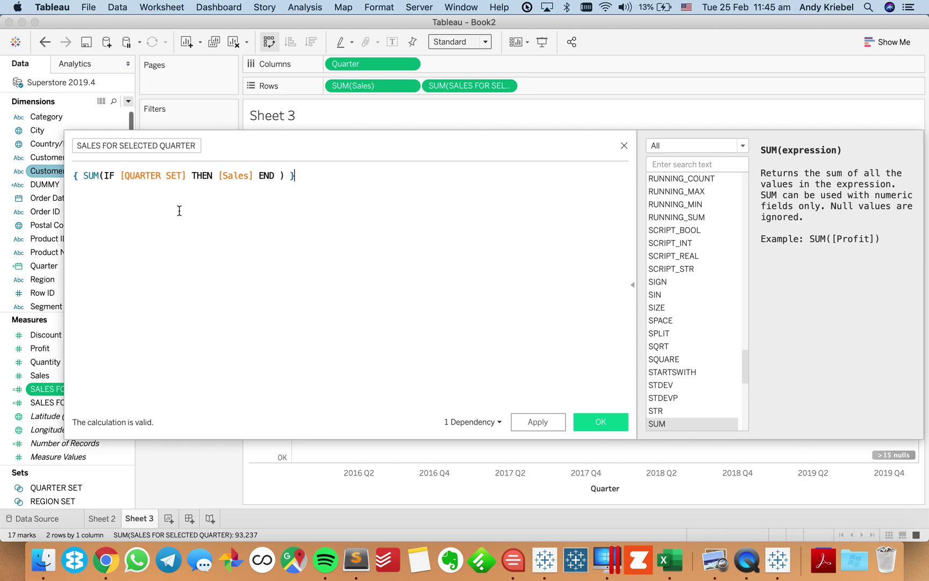
pyautogui.moveTo(85, 177); pyautogui.dragTo(283, 178)
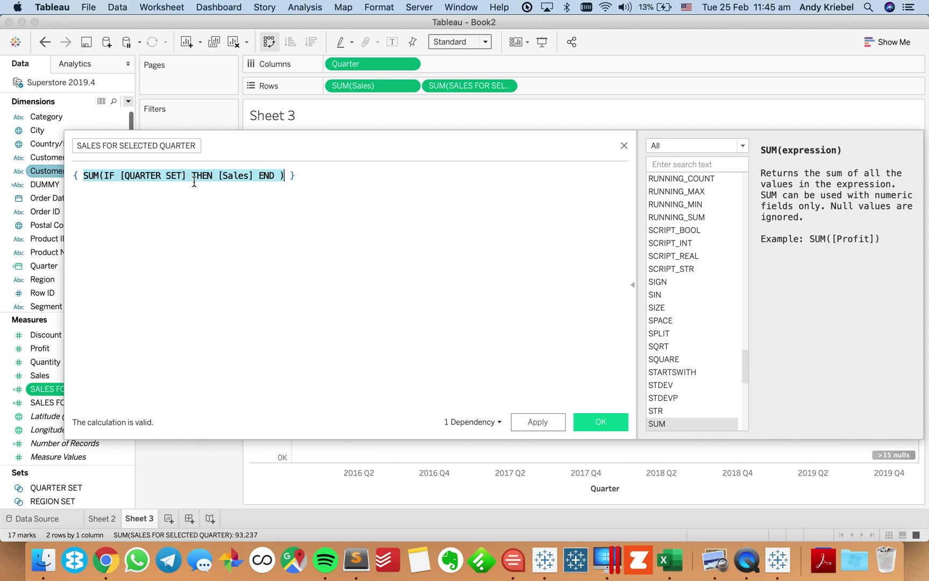
pyautogui.click(595, 423)
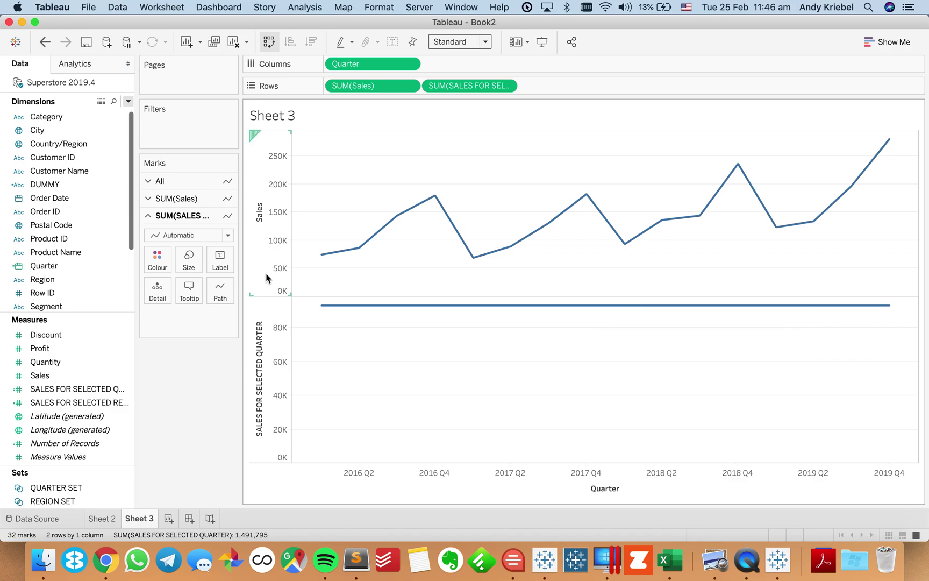
# Start a new calculated field and name it Variance to Selected Quarter
pyautogui.click(128, 102)
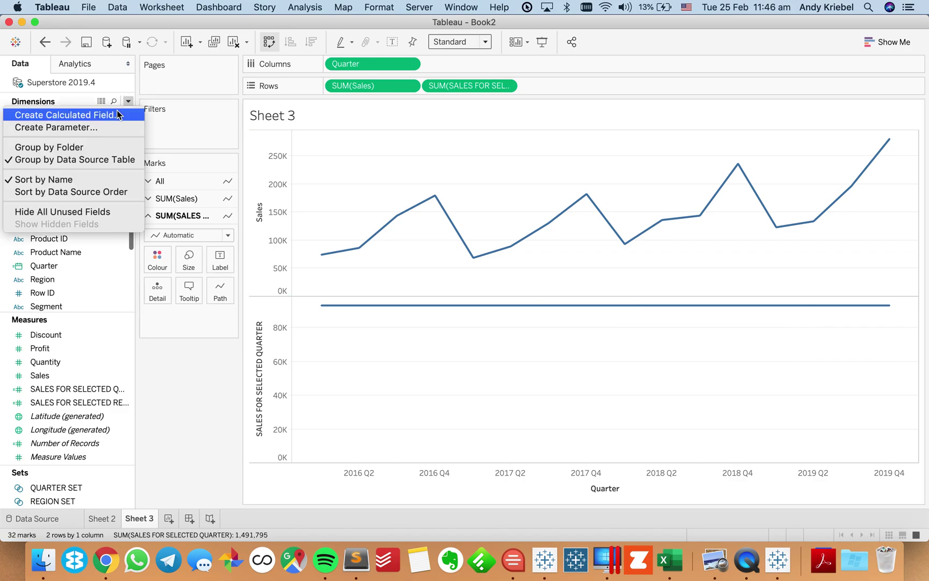
pyautogui.click(116, 114)
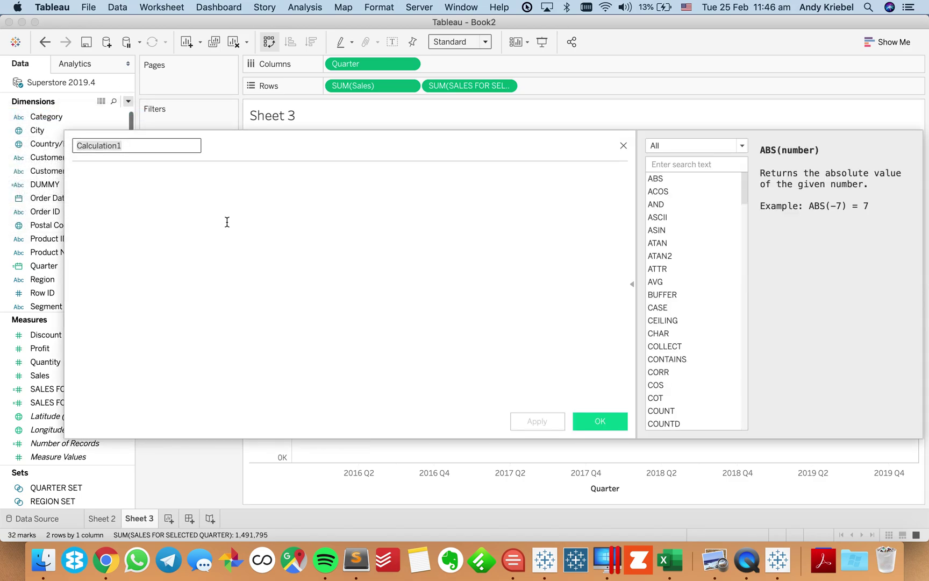
pyautogui.write('Variance')
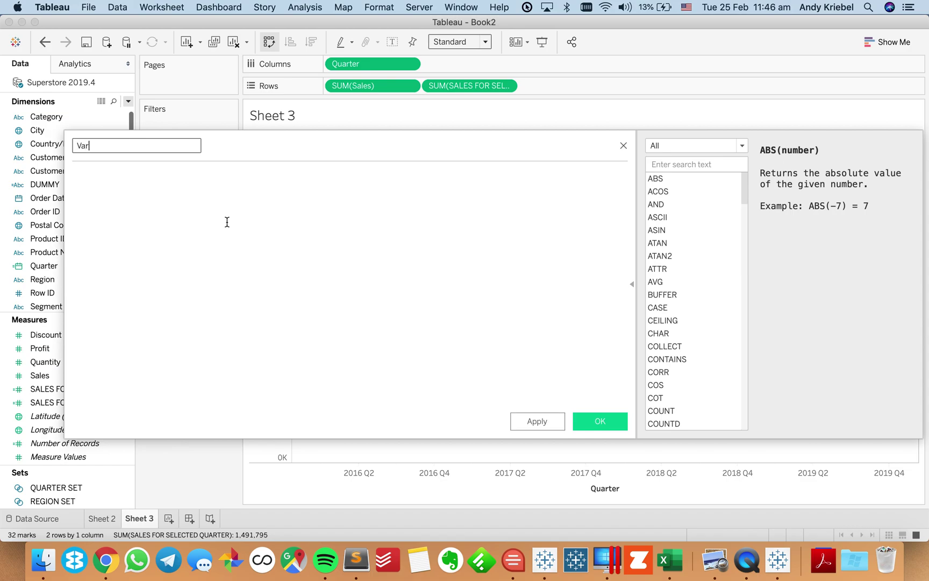
pyautogui.press('BackSpace')
pyautogui.press('BackSpace')
pyautogui.press('BackSpace')
pyautogui.press('BackSpace')
pyautogui.press('BackSpace')
pyautogui.write('iacbn')
pyautogui.press('BackSpace')
pyautogui.press('BackSpace')
pyautogui.press('BackSpace')
pyautogui.write('nce to Selected Qart')
pyautogui.press('BackSpace')
pyautogui.press('BackSpace')
pyautogui.write('ua')
pyautogui.press('BackSpace')
pyautogui.press('BackSpace')
pyautogui.press('BackSpace')
pyautogui.write('rter')
# Enter the formula ( SUM([Sales])-SUM([SALES FOR SELECTED QUARTER]) ) / SUM([SALES FOR SELECTED QUARTER]) for the variance field
pyautogui.click(235, 283)
pyautogui.moveTo(375, 86); pyautogui.dragTo(359, 239)
pyautogui.write('-')
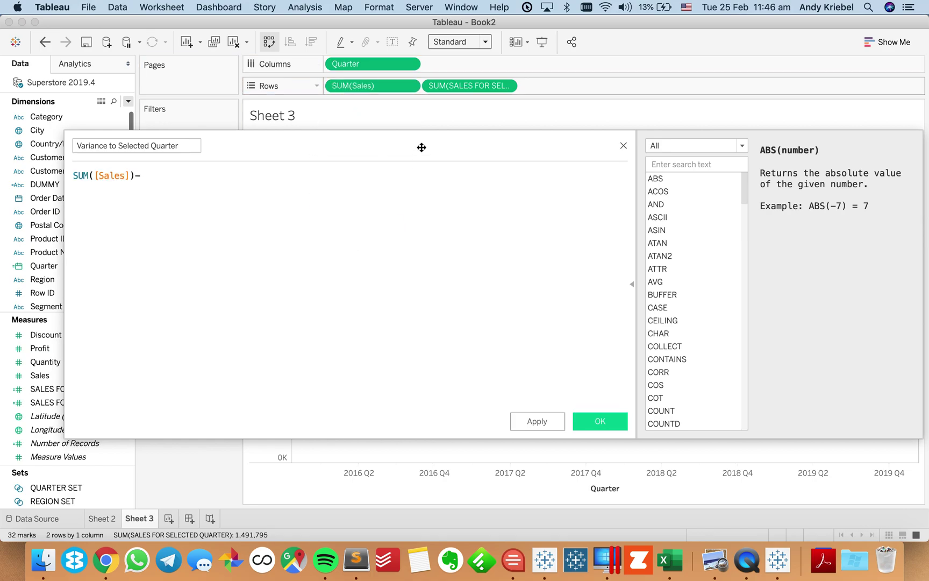
pyautogui.click(451, 90)
pyautogui.moveTo(422, 192); pyautogui.dragTo(422, 191)
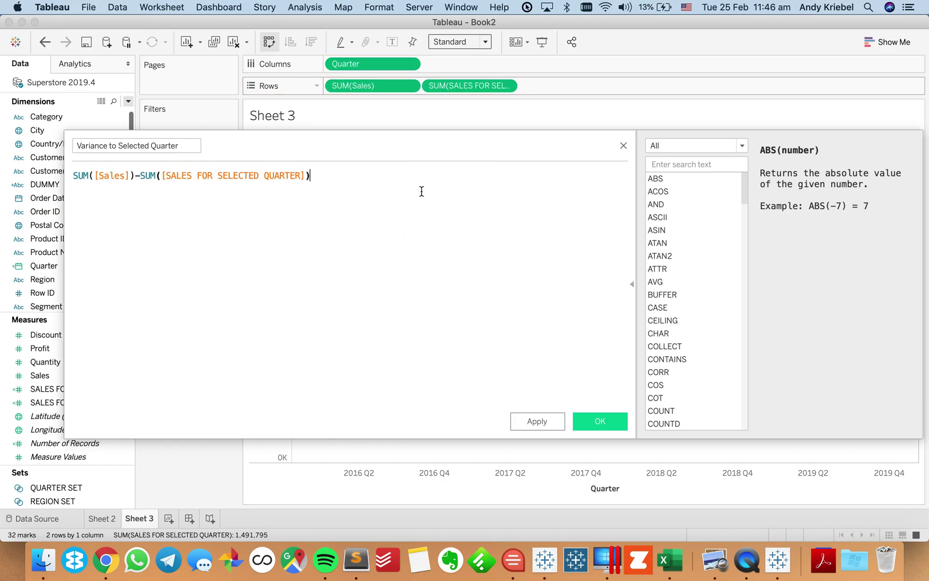
pyautogui.write(')')
pyautogui.press('super+Left')
pyautogui.write('(')
pyautogui.press('Return')
pyautogui.moveTo(457, 85); pyautogui.dragTo(396, 247)
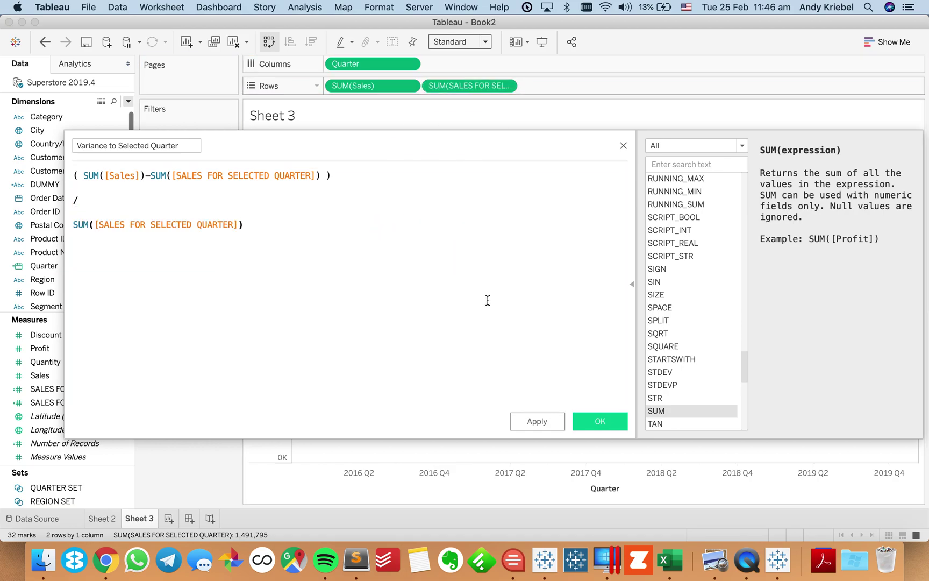
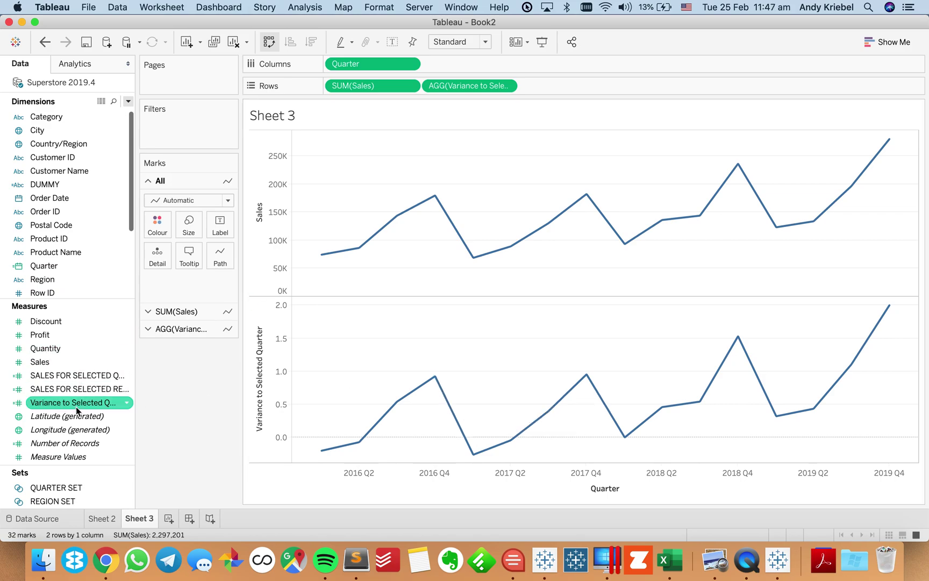
# Choose Percentage with 0 decimal places as the default number format of Variance to Selected Quarter
pyautogui.rightClick(79, 402)
pyautogui.moveTo(150, 305)
pyautogui.moveTo(155, 323)
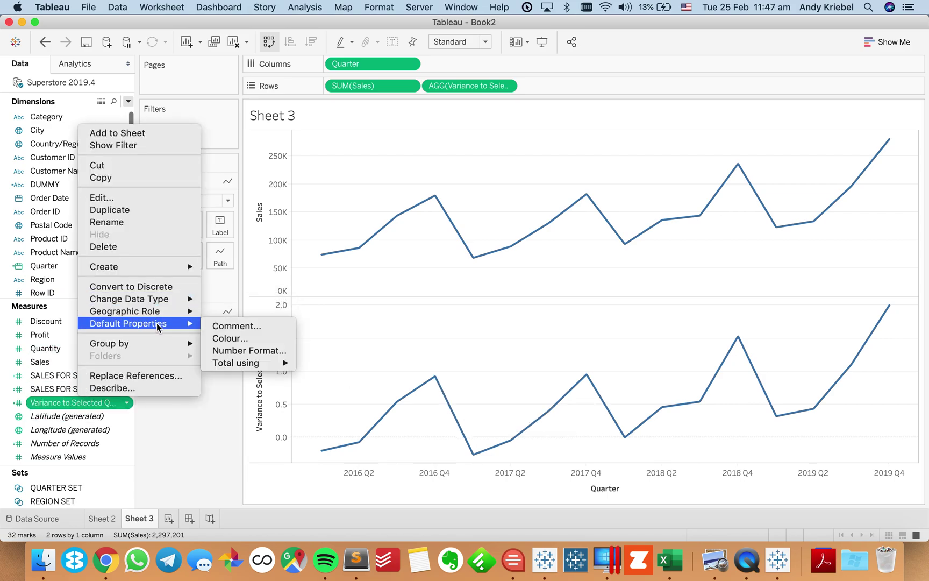
pyautogui.click(240, 351)
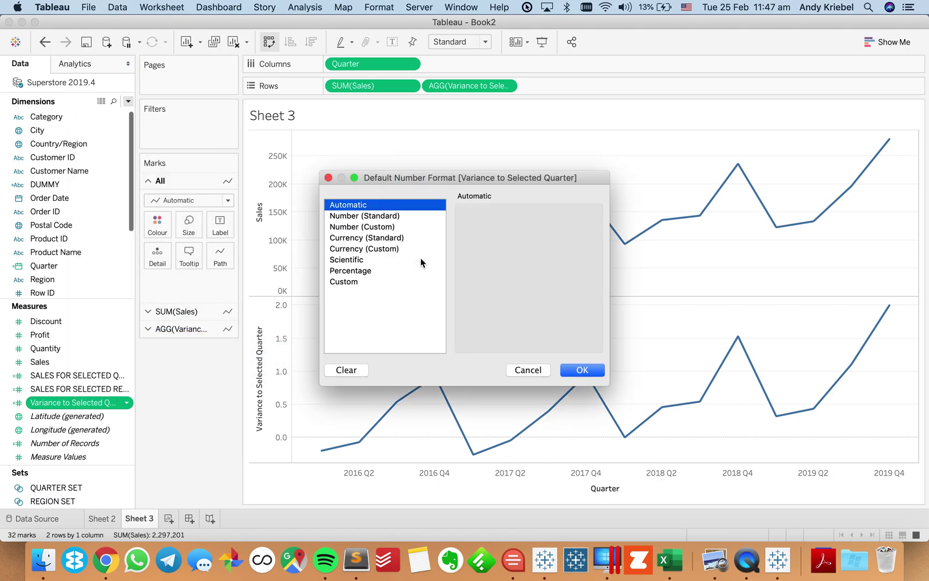
pyautogui.click(384, 269)
pyautogui.click(496, 234)
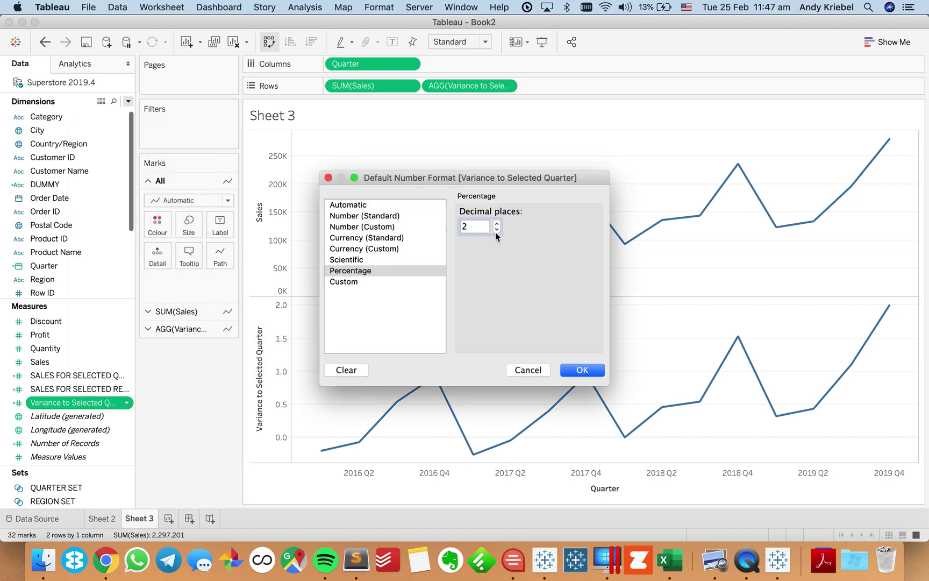
pyautogui.click(497, 230)
pyautogui.click(496, 230)
# Change the default number format to the custom format +0%;-0% and apply it
pyautogui.click(363, 282)
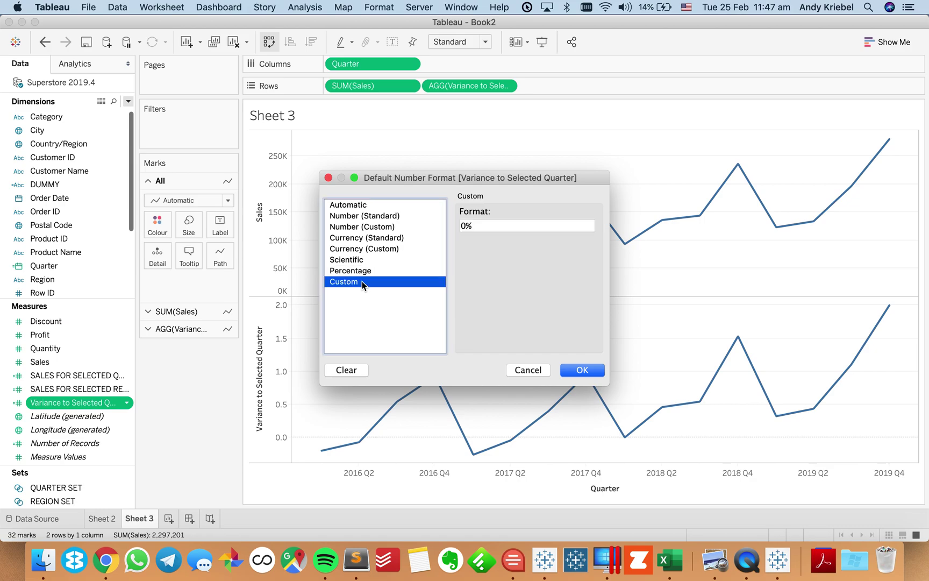
pyautogui.click(462, 226)
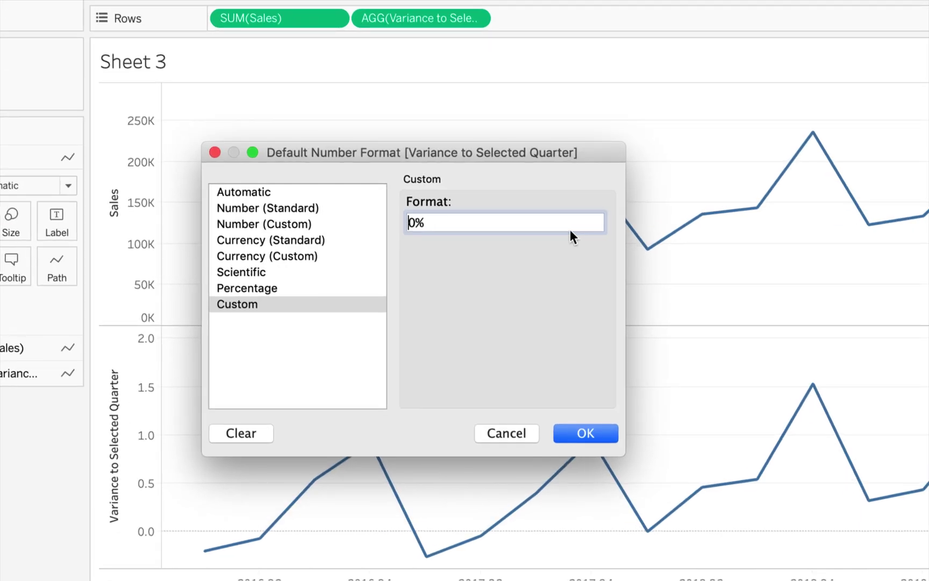
pyautogui.write('+')
pyautogui.press('End')
pyautogui.write(';-0%')
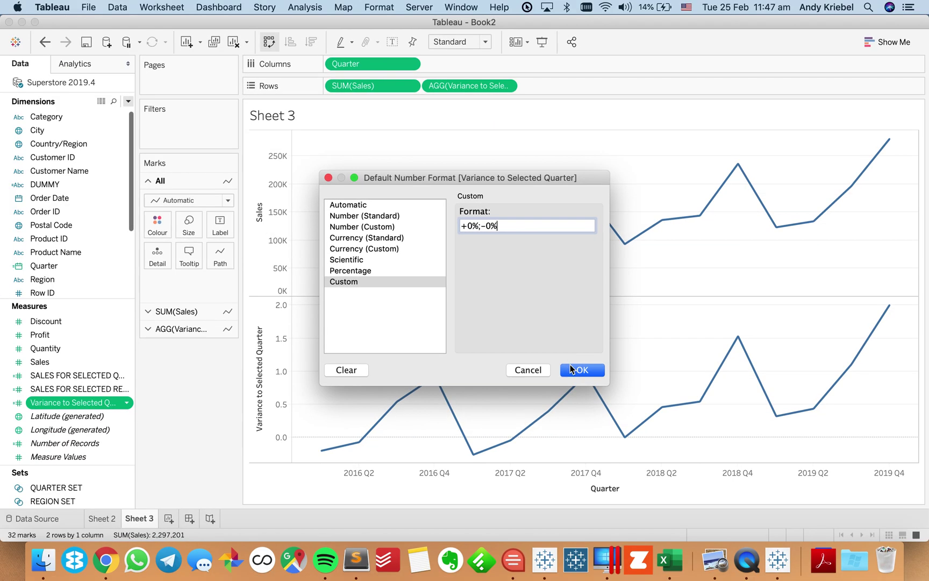
pyautogui.click(576, 435)
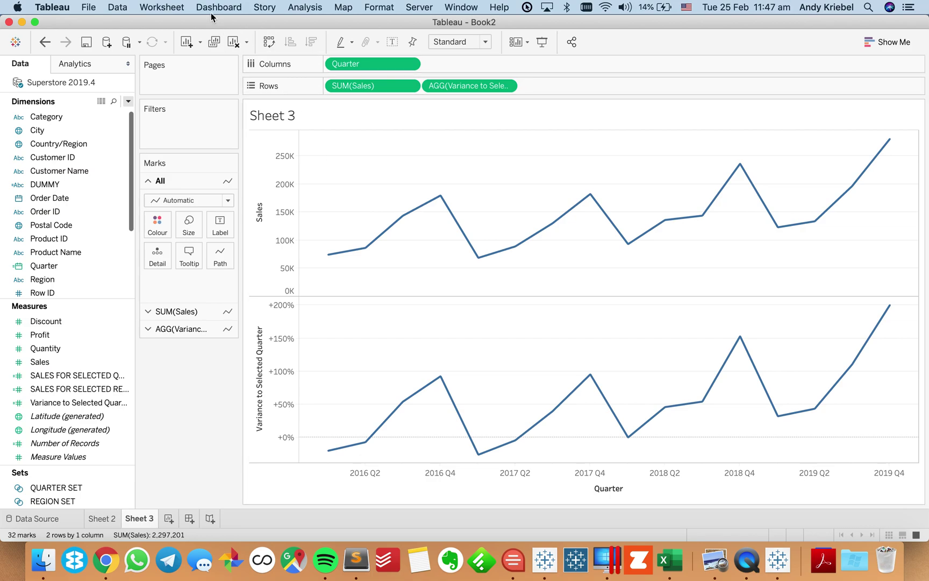
# Add a Change Set Values action to the worksheet and name it UPDATE QUARTER SET
pyautogui.click(164, 7)
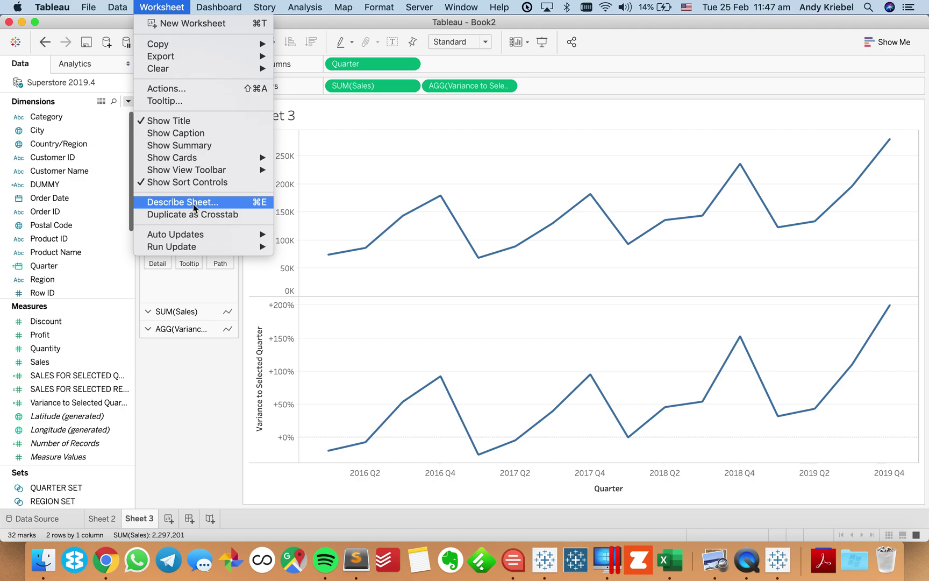
pyautogui.moveTo(232, 70)
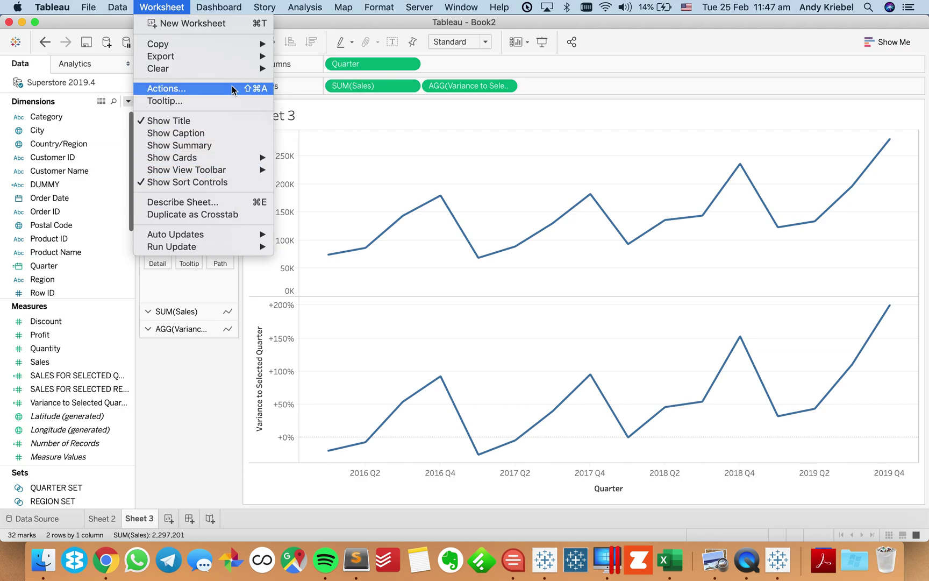
pyautogui.press('Escape')
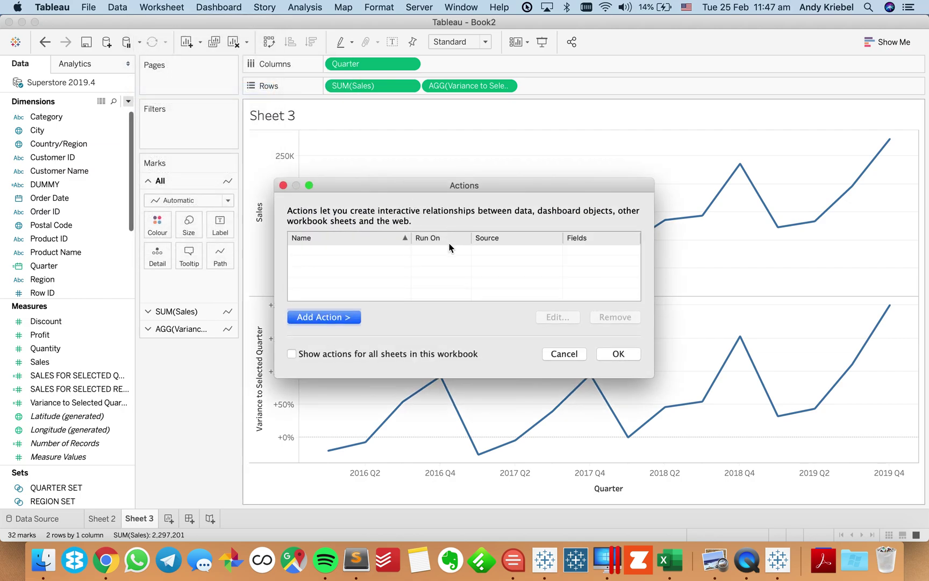
pyautogui.click(355, 317)
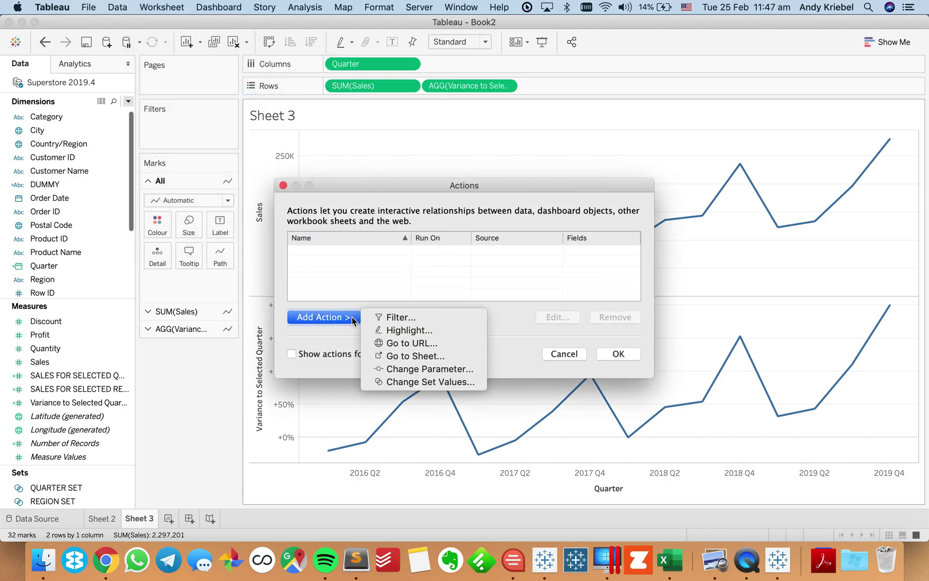
pyautogui.click(404, 372)
pyautogui.click(579, 425)
pyautogui.click(344, 319)
pyautogui.click(396, 382)
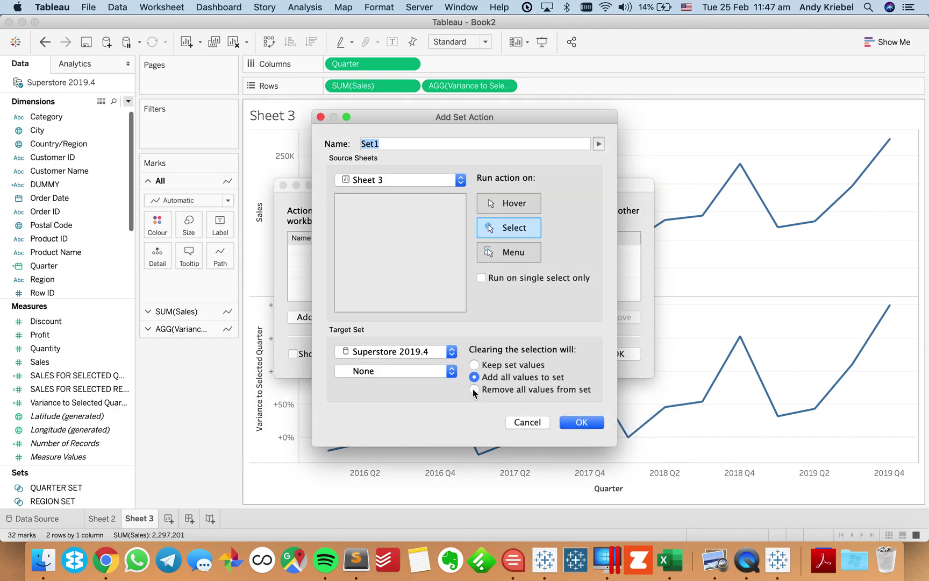
pyautogui.write('UPDAST')
pyautogui.write(' QUARTER SET')
# Make the action run on single select only, target QUARTER SET and keep set values on clearing, and save it
pyautogui.click(497, 278)
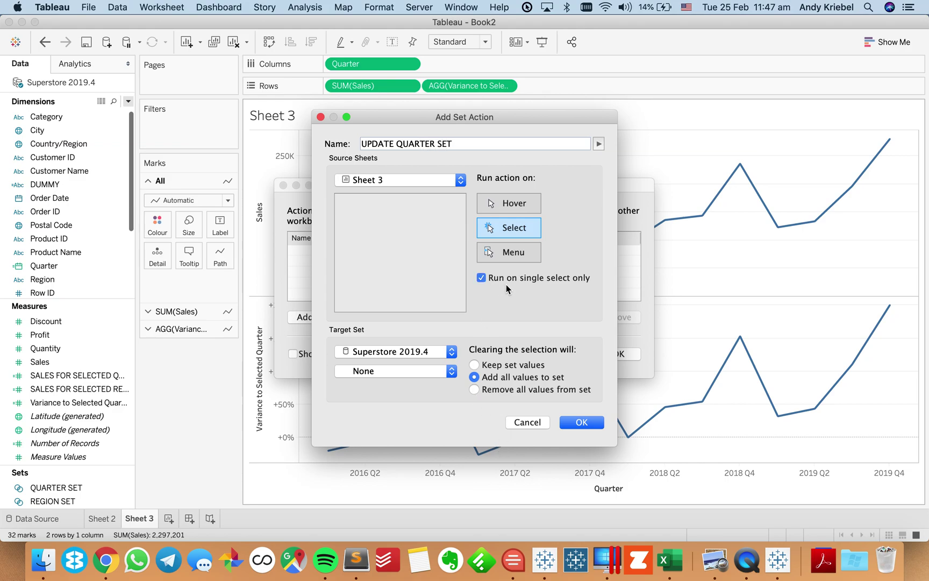
pyautogui.click(510, 365)
pyautogui.click(396, 370)
pyautogui.click(394, 385)
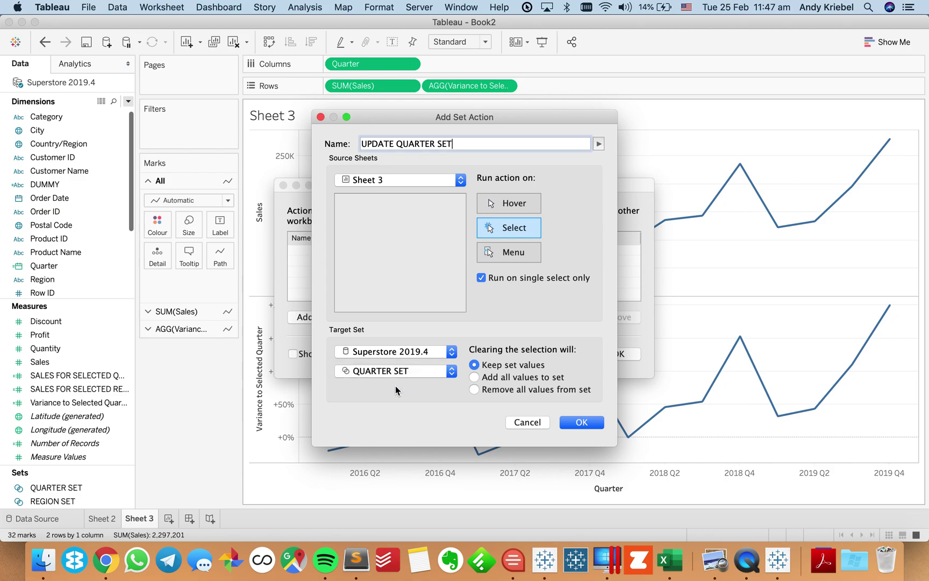
pyautogui.click(580, 424)
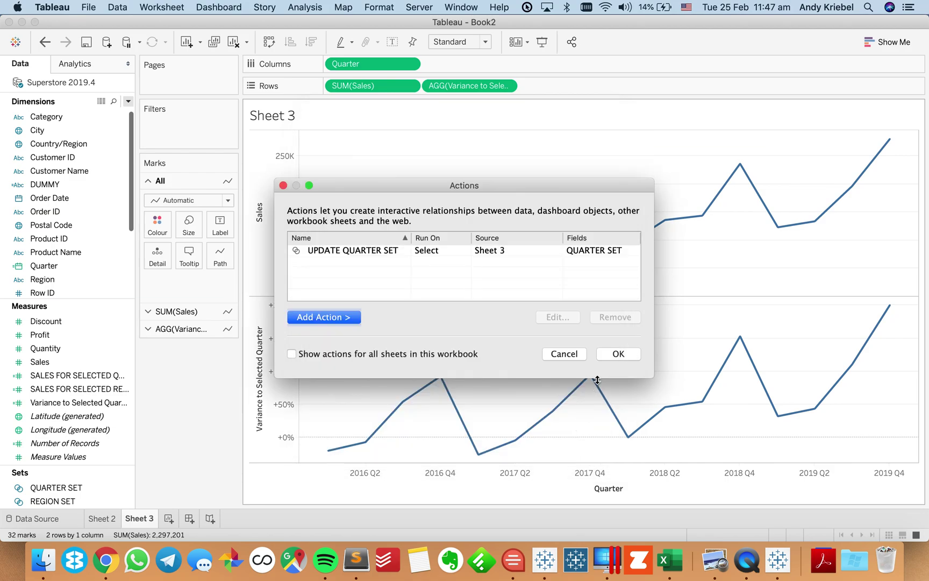
pyautogui.click(616, 354)
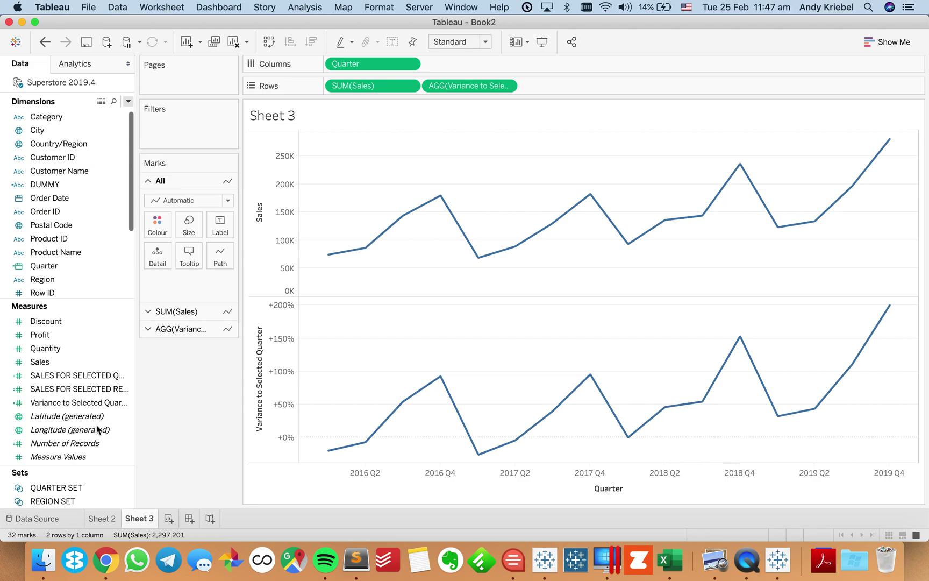
# Test the set action by selecting the 2016 Q4 mark on the variance line, and clear the selection
pyautogui.moveTo(60, 334); pyautogui.dragTo(448, 218)
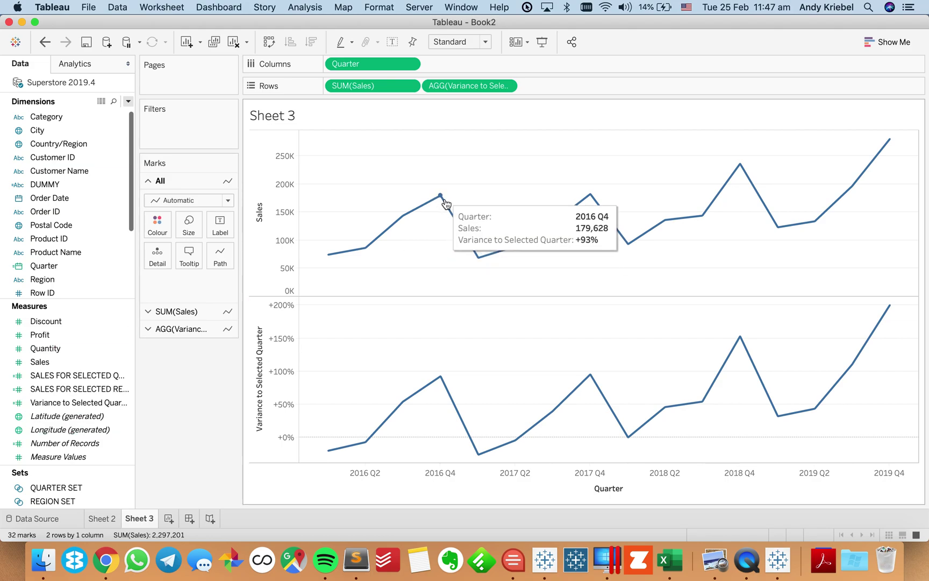
pyautogui.click(440, 376)
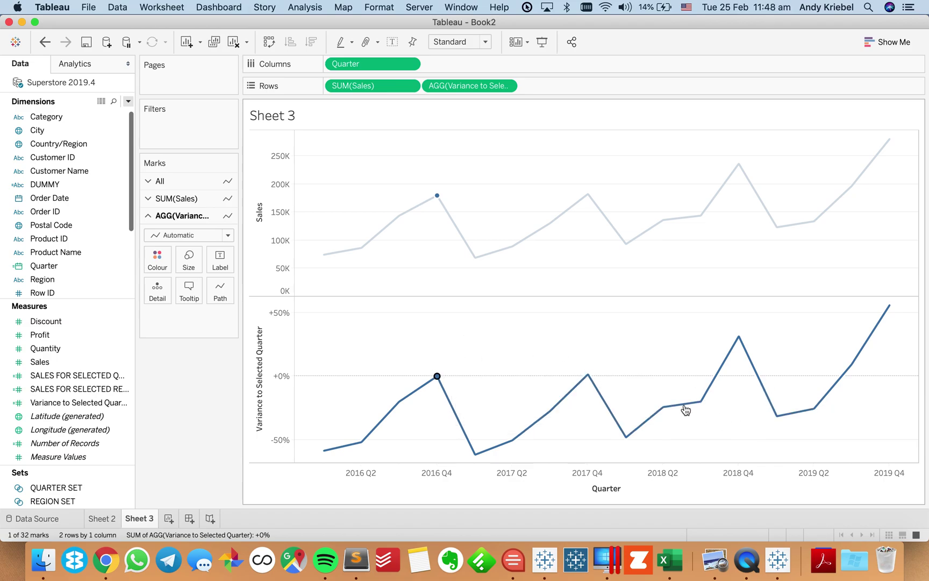
pyautogui.click(520, 367)
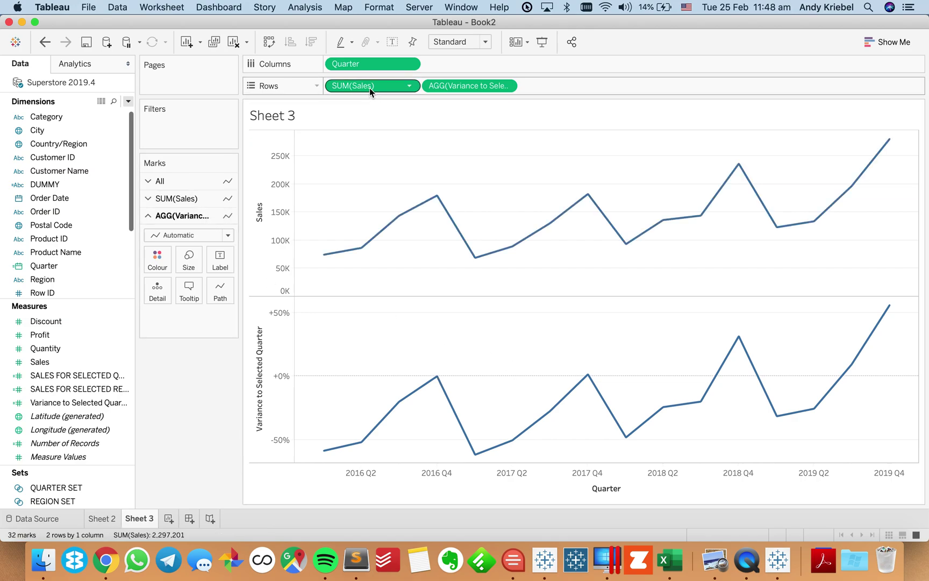
# Move SUM(Sales) from Rows to Detail and change the mark type to Bar
pyautogui.moveTo(369, 88); pyautogui.dragTo(155, 293)
pyautogui.moveTo(435, 297)
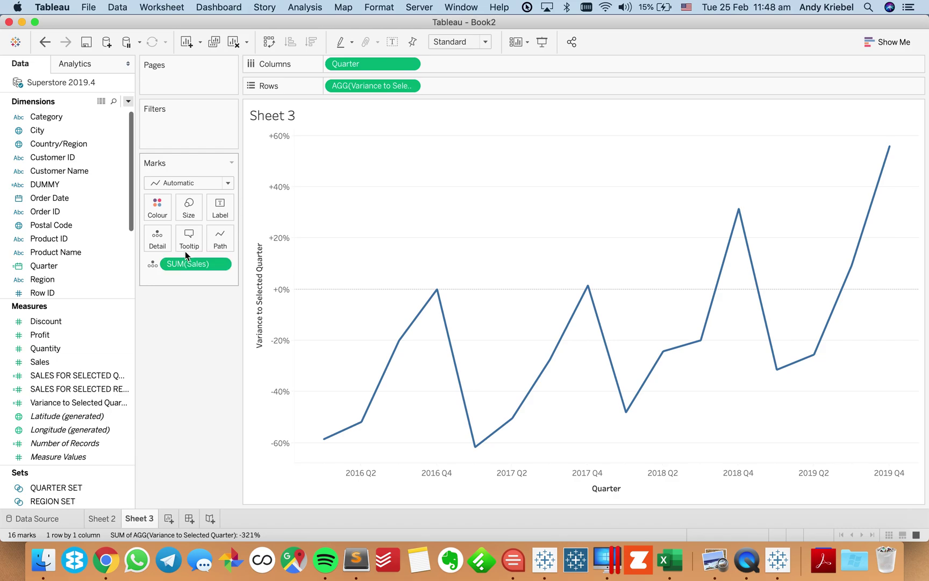
pyautogui.click(189, 189)
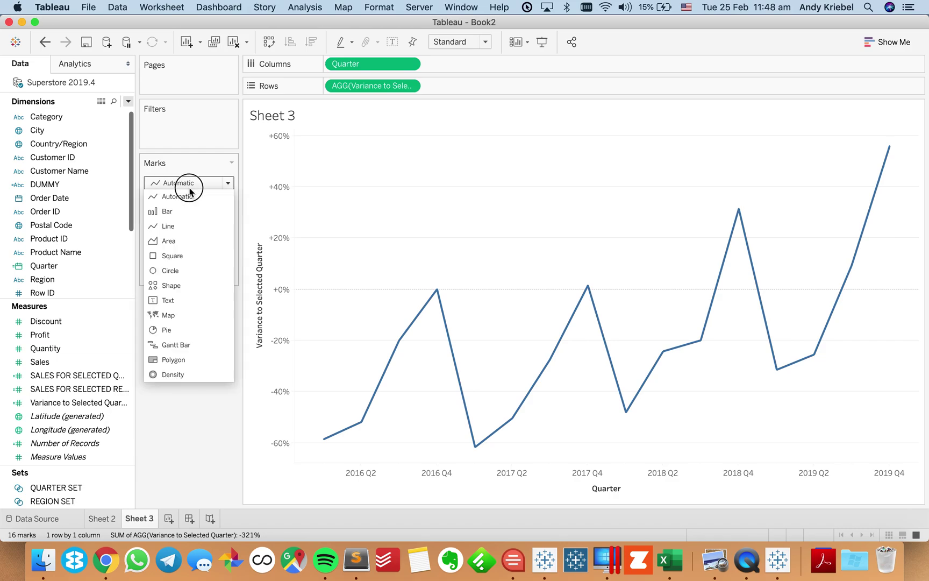
pyautogui.click(186, 212)
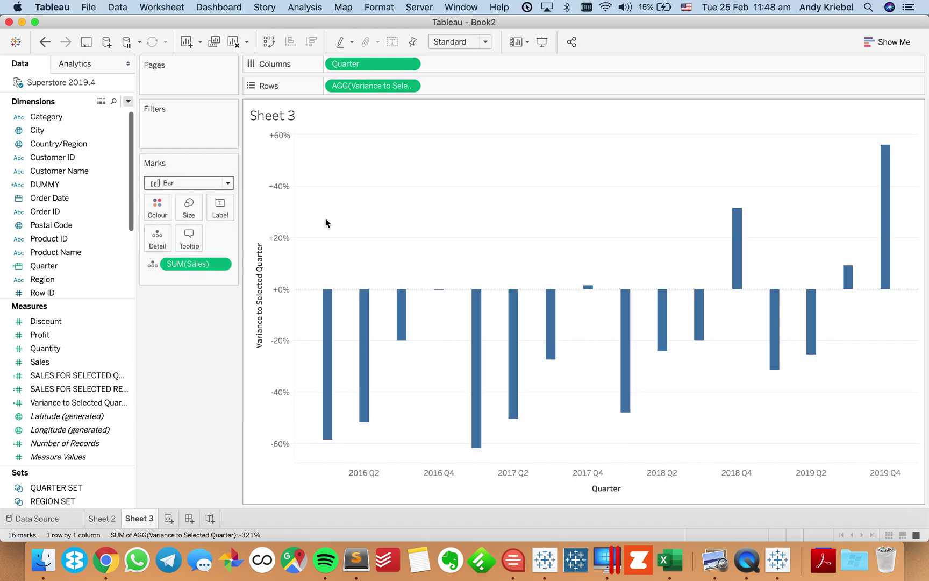
# Try the set action on the bars by selecting 2016 Q3, 2017 Q1 and 2018 Q4 in turn
pyautogui.click(403, 322)
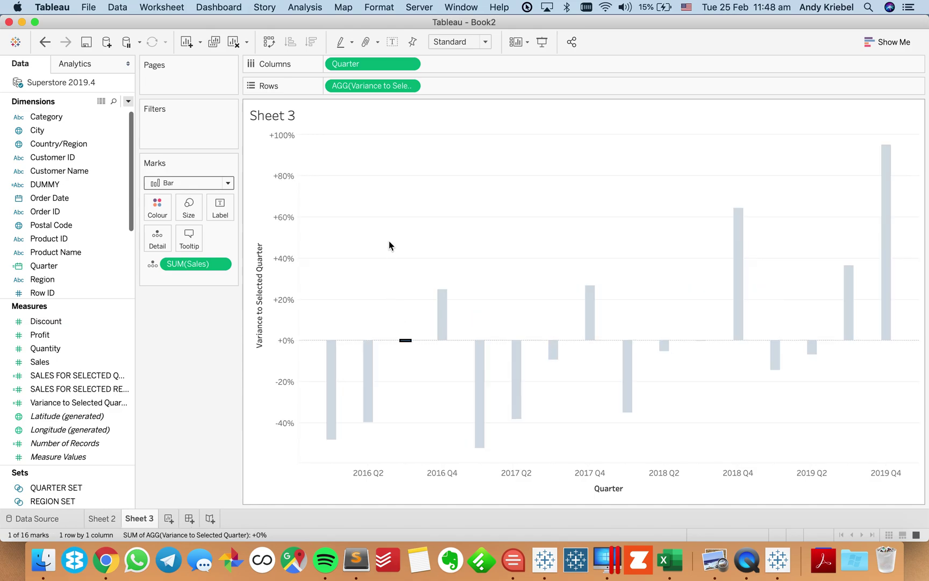
pyautogui.click(480, 391)
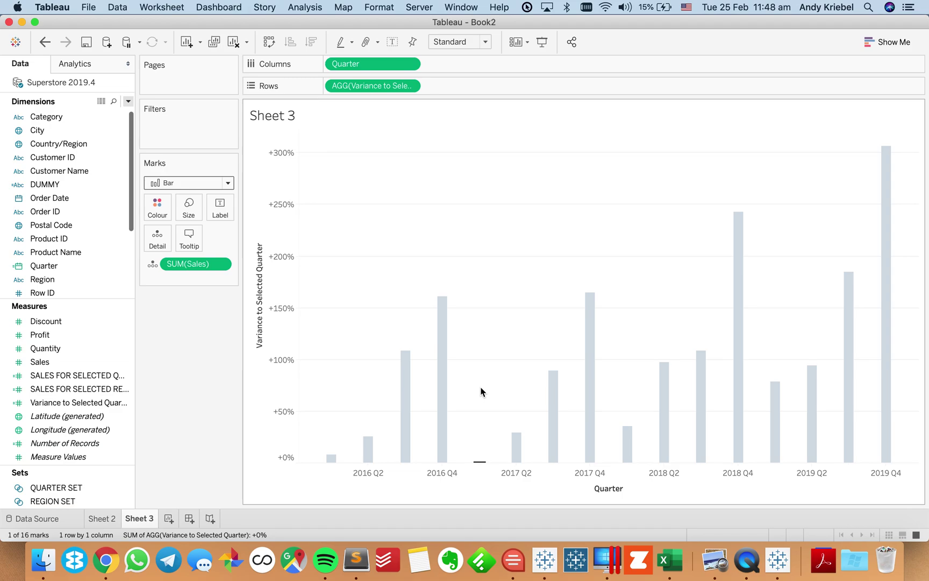
pyautogui.click(737, 327)
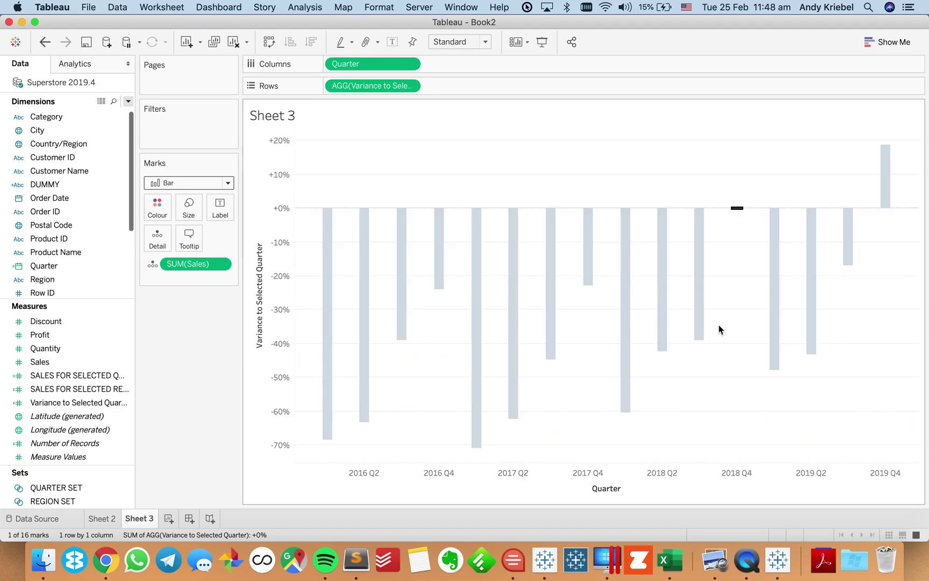
# Add DUMMY to Detail and start a highlight action for this sheet named Highlight Dummy
pyautogui.moveTo(44, 184); pyautogui.dragTo(157, 242)
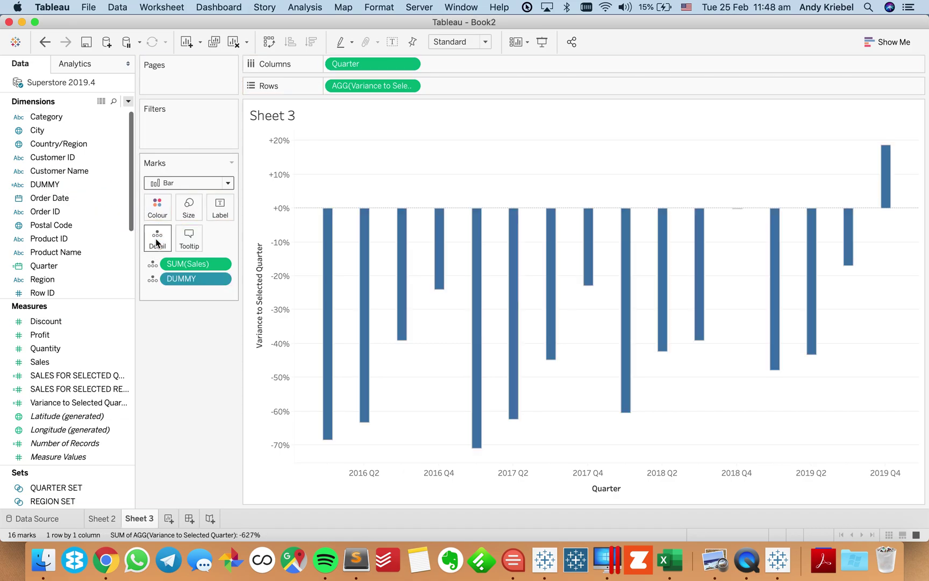
pyautogui.click(175, 8)
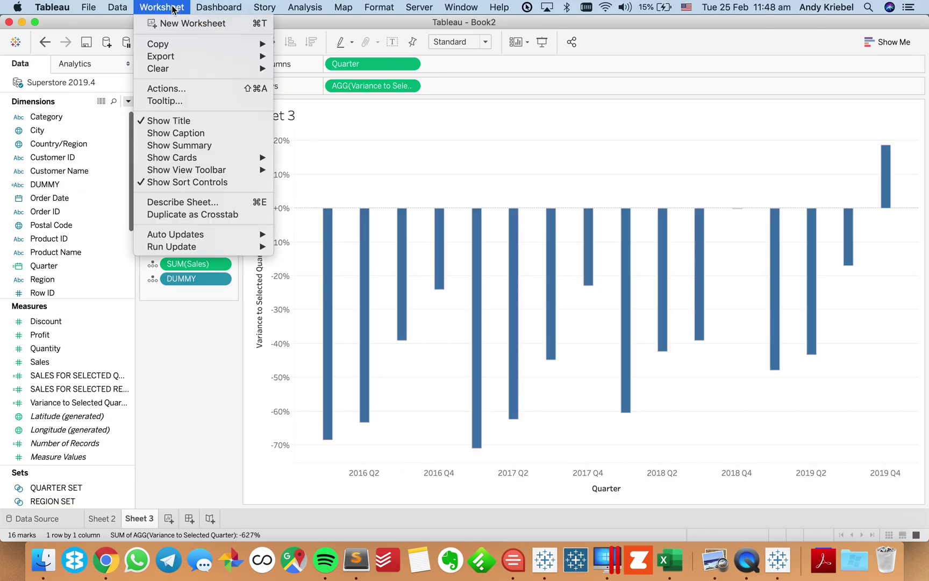
pyautogui.click(190, 91)
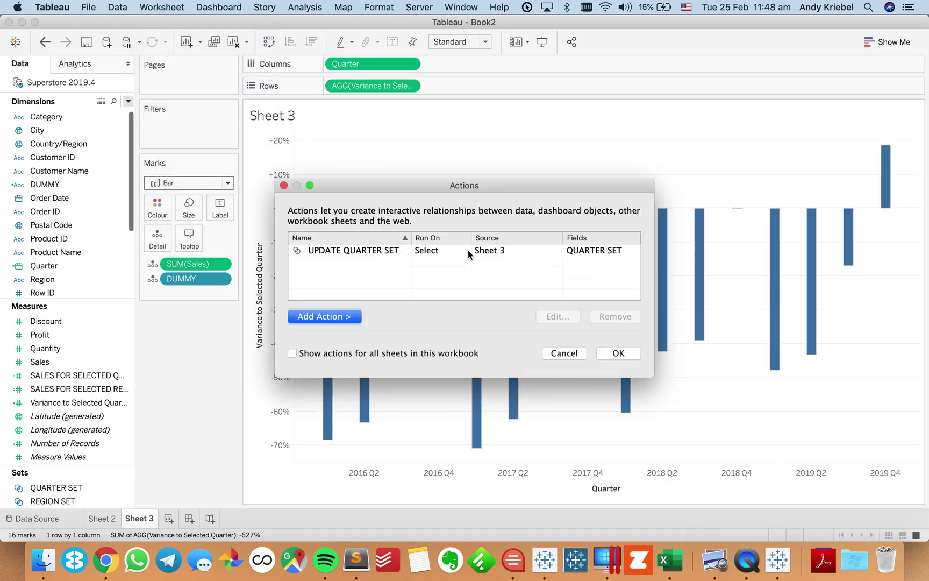
pyautogui.click(349, 318)
pyautogui.click(401, 329)
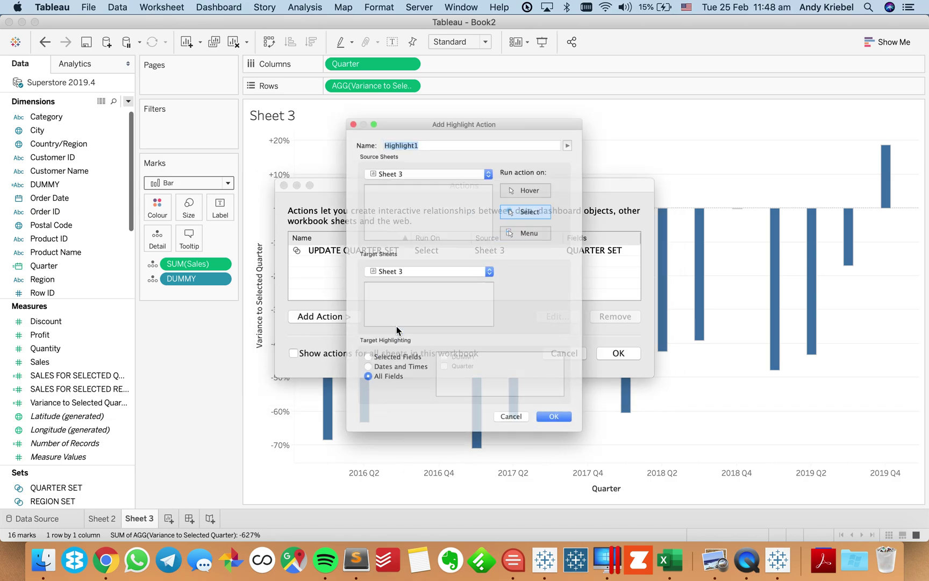
pyautogui.press('Right')
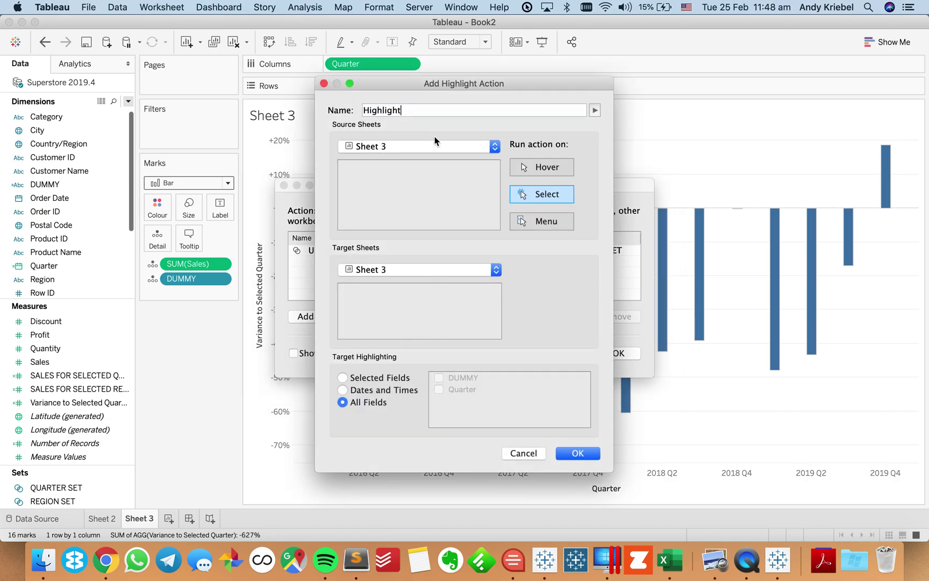
pyautogui.write('Dumnnmy')
pyautogui.press('BackSpace')
pyautogui.press('BackSpace')
# Limit the target highlighting to the DUMMY field, save the action, and test it by selecting the 2017 Q1 and 2017 Q4 bars
pyautogui.click(385, 383)
pyautogui.click(437, 377)
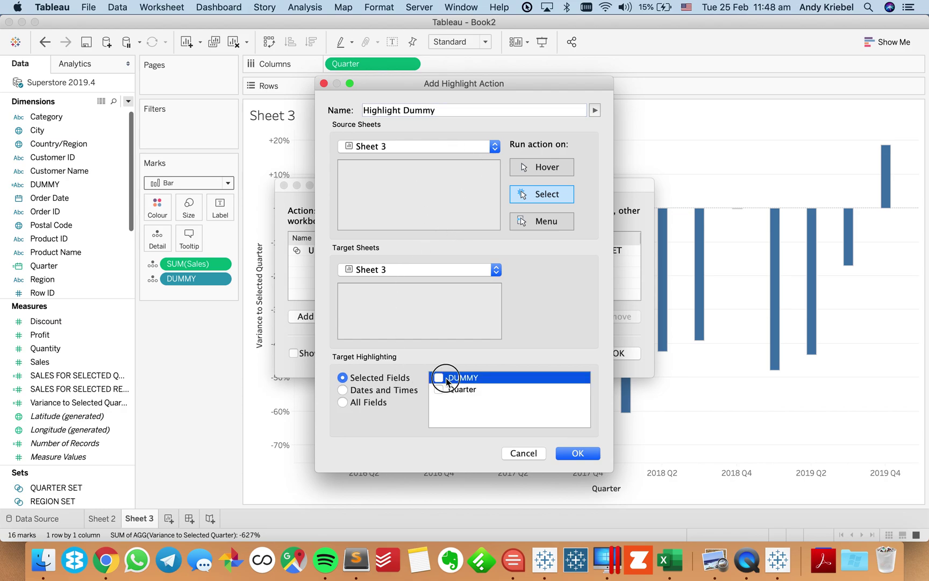
pyautogui.click(439, 377)
pyautogui.click(578, 453)
pyautogui.click(616, 355)
pyautogui.click(477, 306)
pyautogui.click(590, 386)
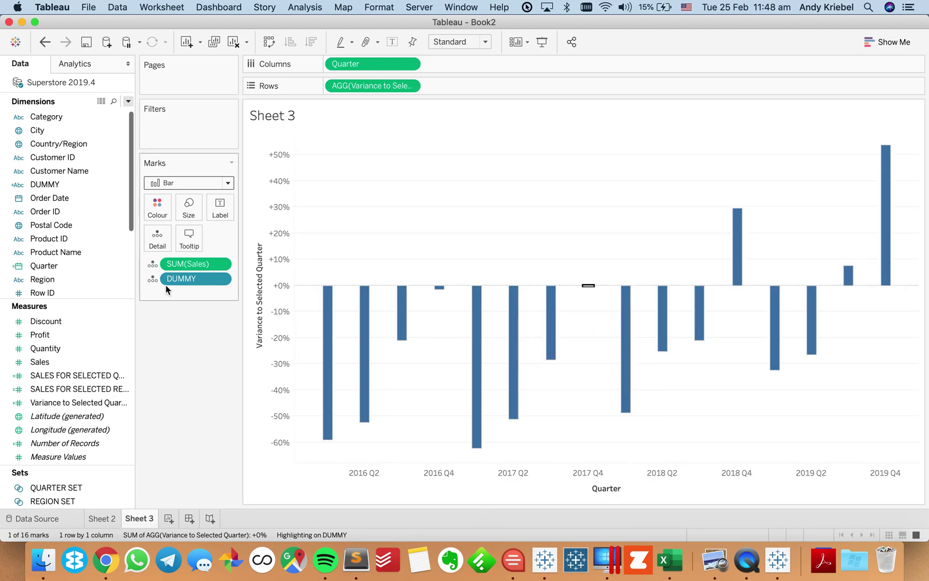
# Set the bars' border to None and convert the Quarter field on Columns to discrete
pyautogui.click(158, 205)
pyautogui.click(221, 385)
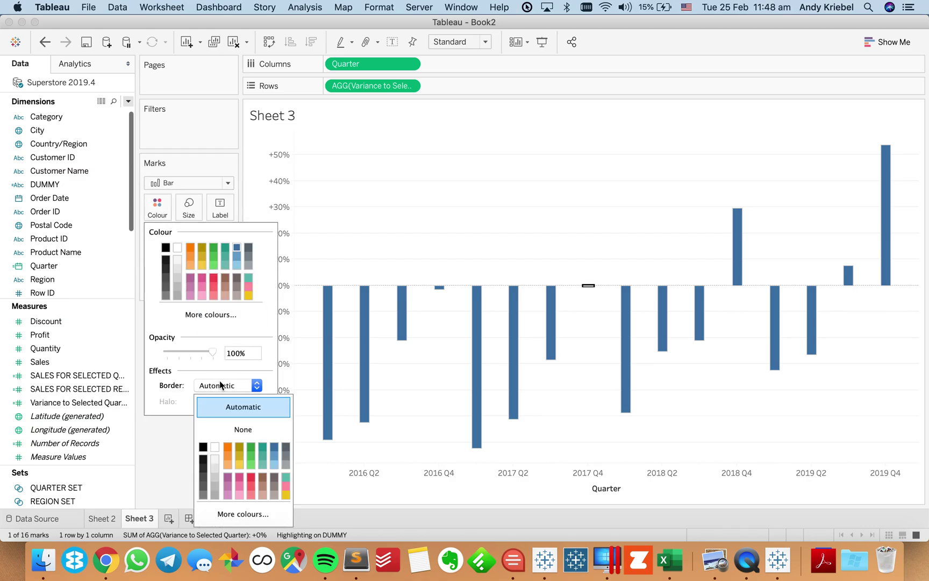
pyautogui.click(228, 429)
pyautogui.click(334, 239)
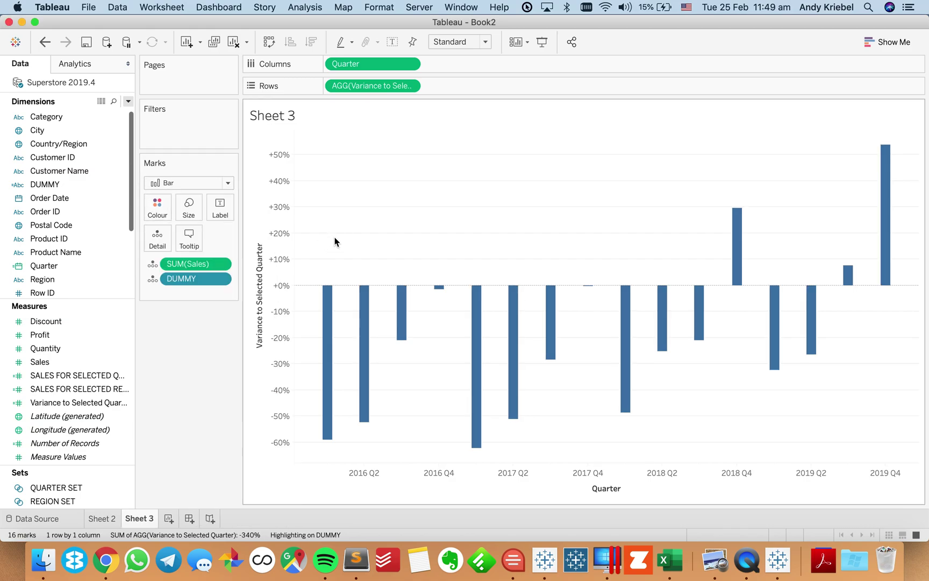
pyautogui.click(409, 64)
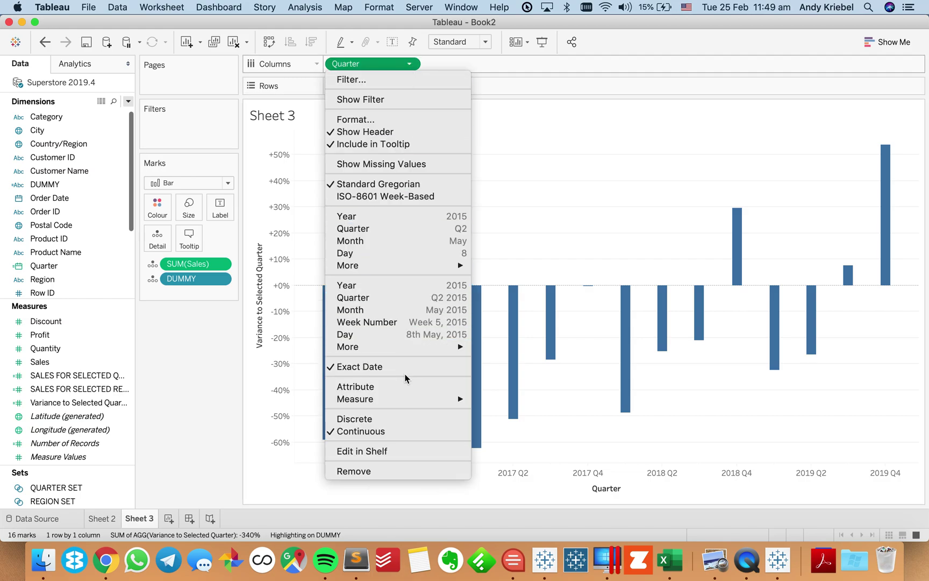
pyautogui.click(402, 420)
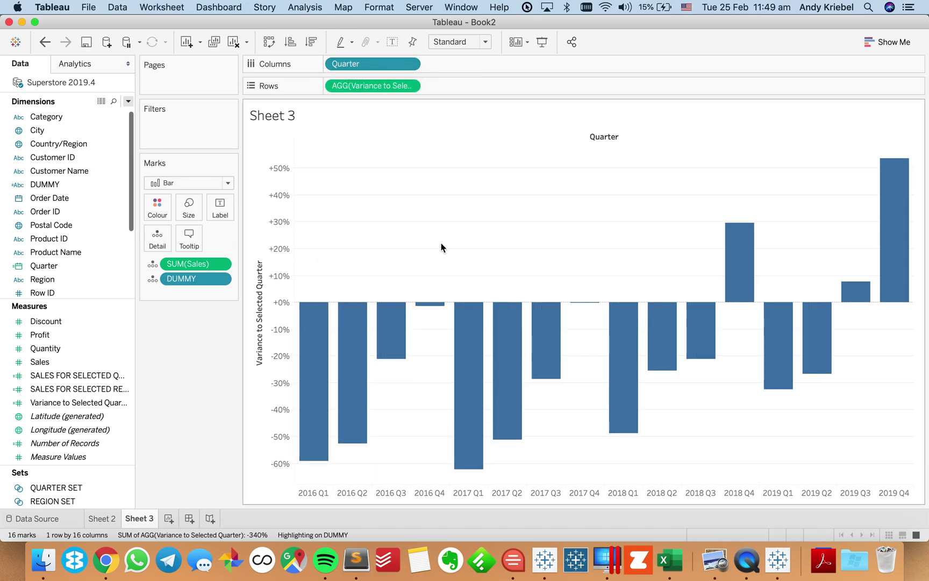
# Test the widened bars by selecting 2017 Q1 and 2016 Q4, and clear the selection
pyautogui.click(467, 336)
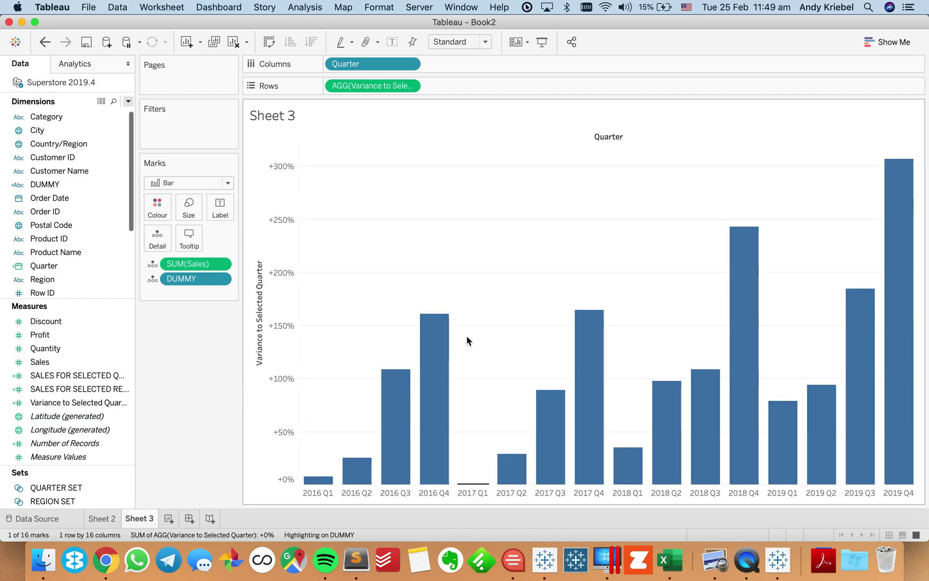
pyautogui.click(442, 373)
pyautogui.click(497, 274)
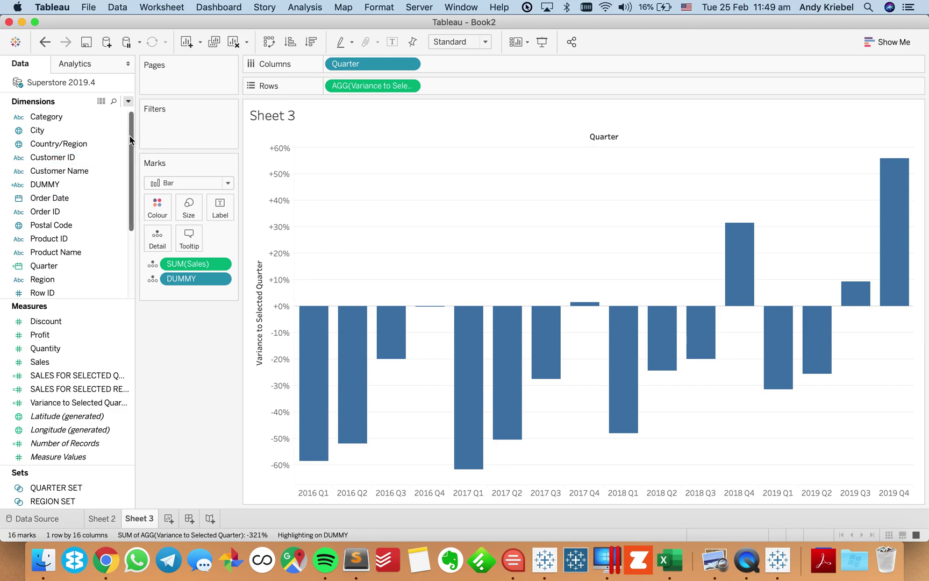
# Create a calculated field named Variance Color with the formula [Variance to Selected Quarter]>0
pyautogui.click(128, 102)
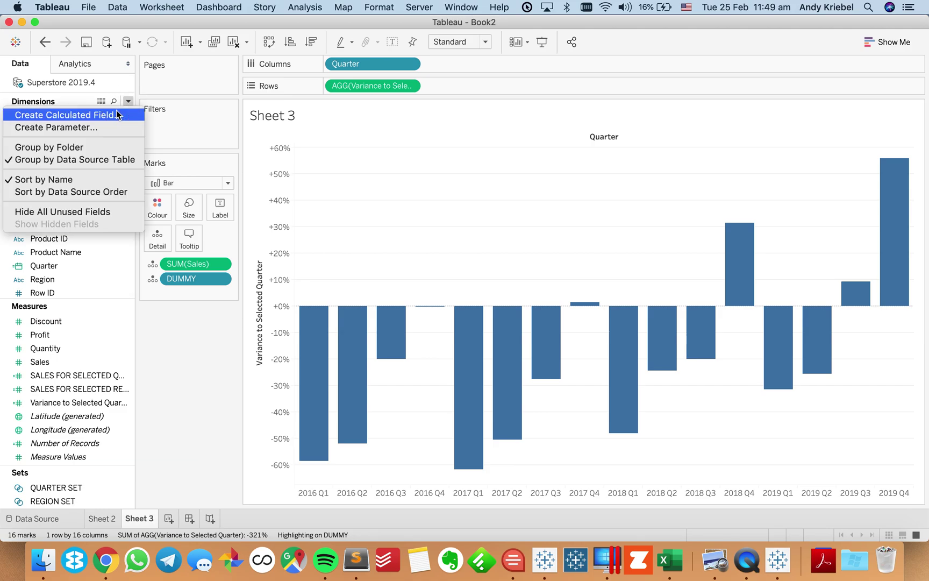
pyautogui.click(117, 110)
pyautogui.write('Variance Color')
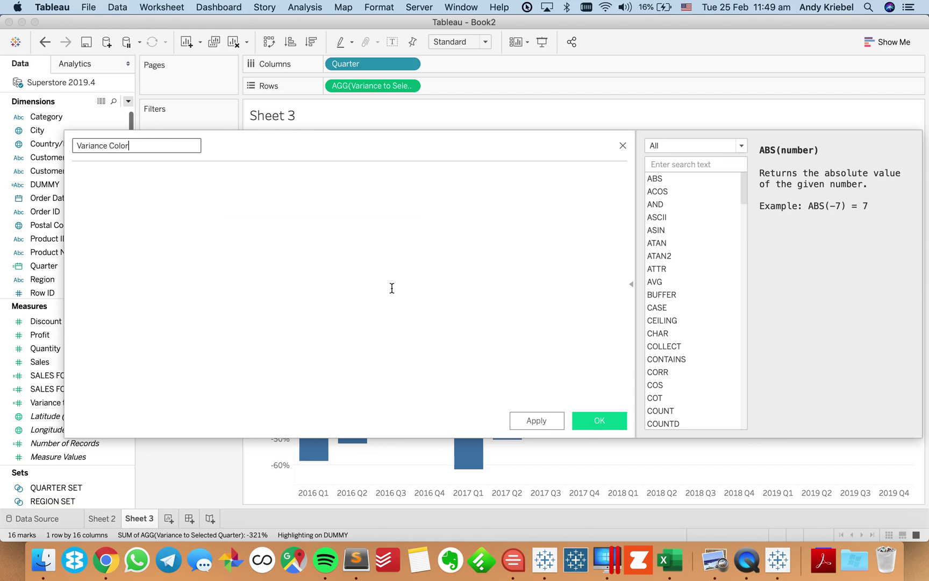
pyautogui.click(315, 328)
pyautogui.moveTo(373, 86); pyautogui.dragTo(330, 239)
pyautogui.write('>0')
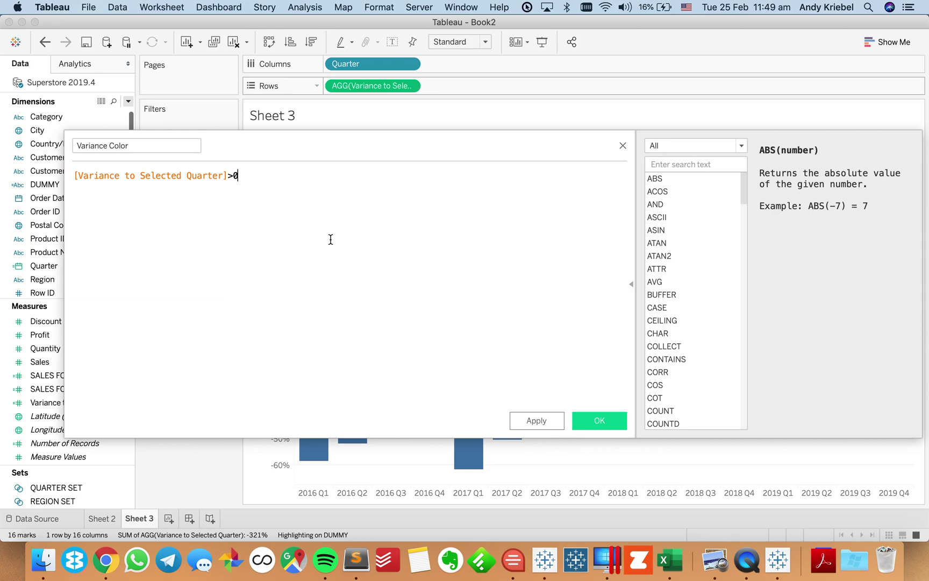
pyautogui.click(594, 420)
# Colour the bars by Variance Color, assigning red to False and blue to True
pyautogui.moveTo(59, 390); pyautogui.dragTo(154, 210)
pyautogui.doubleClick(870, 139)
pyautogui.click(315, 183)
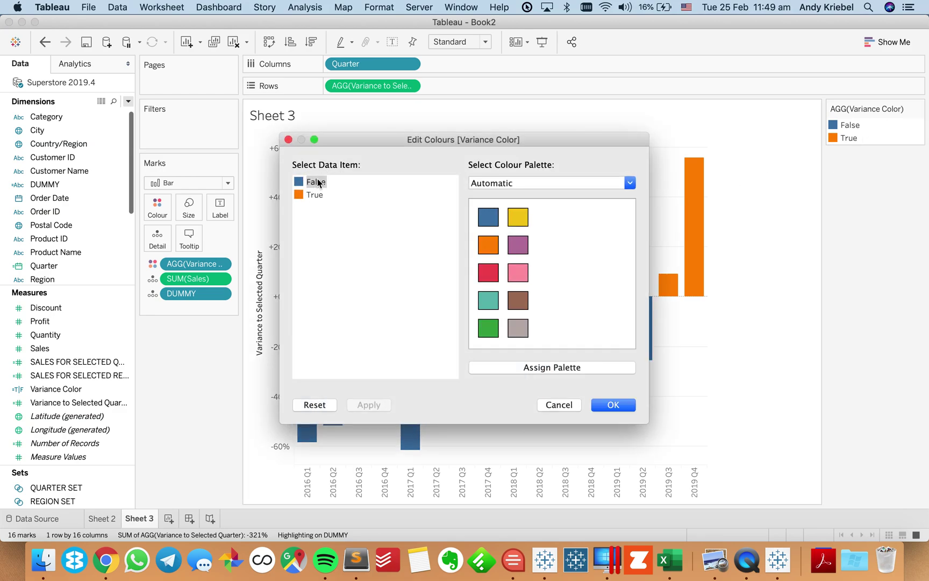
pyautogui.click(488, 273)
pyautogui.click(318, 195)
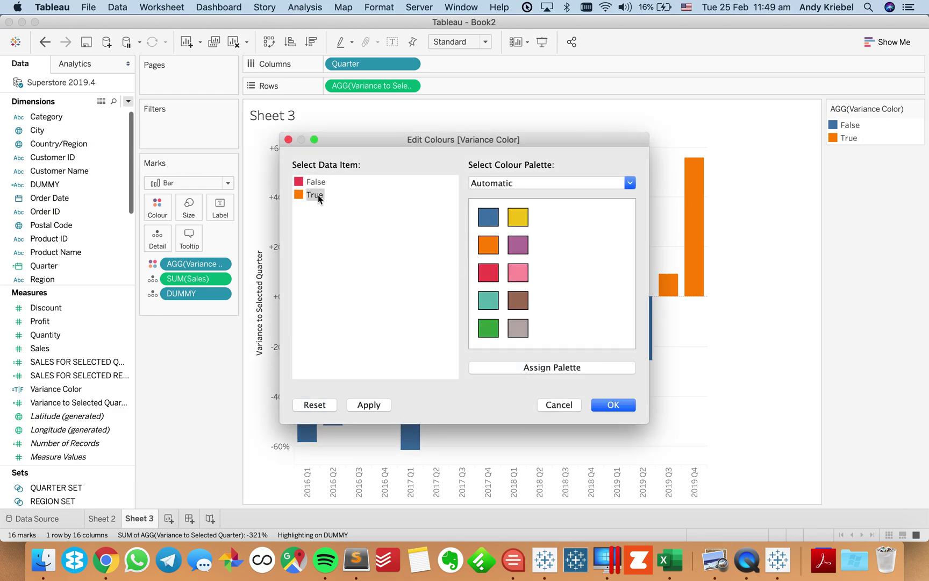
pyautogui.click(488, 217)
pyautogui.click(615, 405)
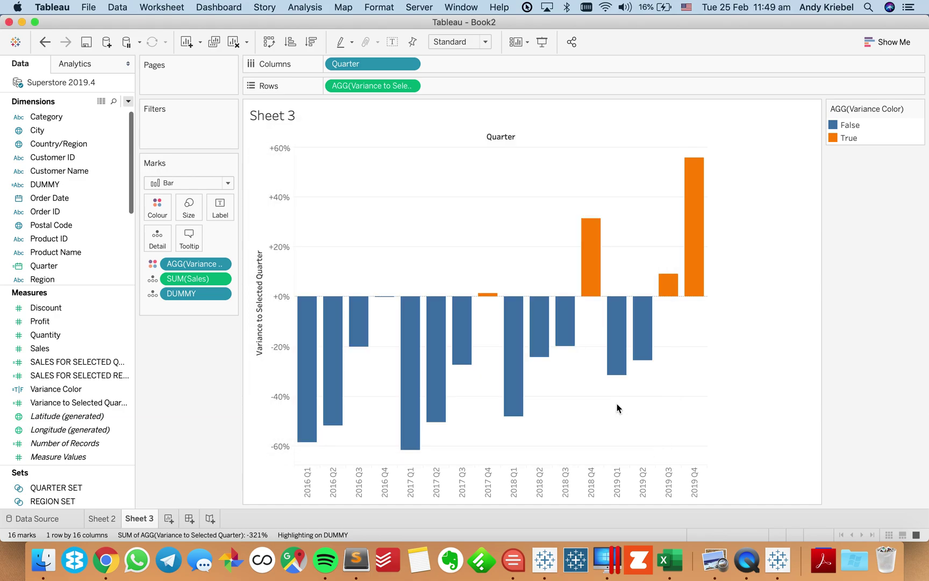
# Test the coloured chart by selecting 2018 Q4, 2017 Q4, 2016 Q3, 2017 Q2, 2016 Q4 and 2017 Q3 in turn
pyautogui.click(597, 272)
pyautogui.click(490, 262)
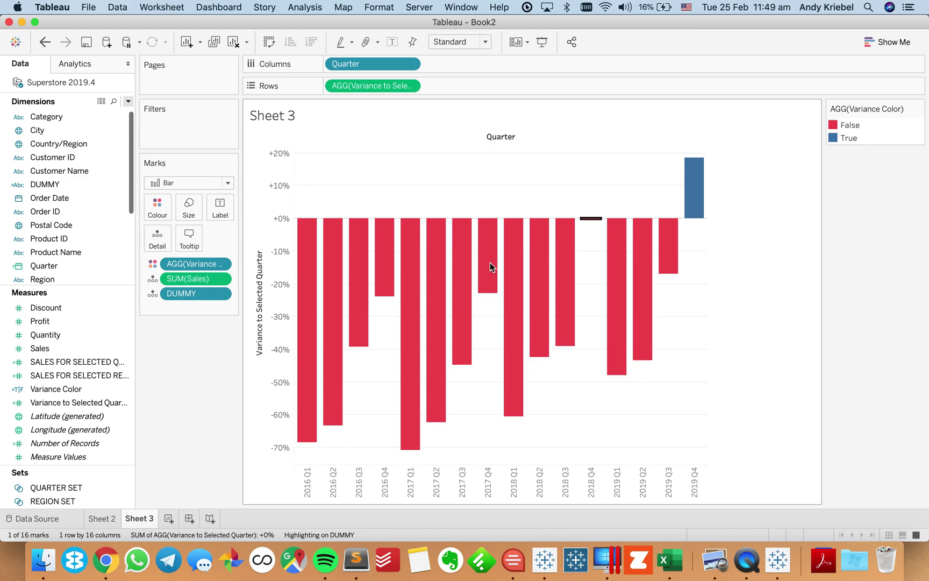
pyautogui.click(366, 319)
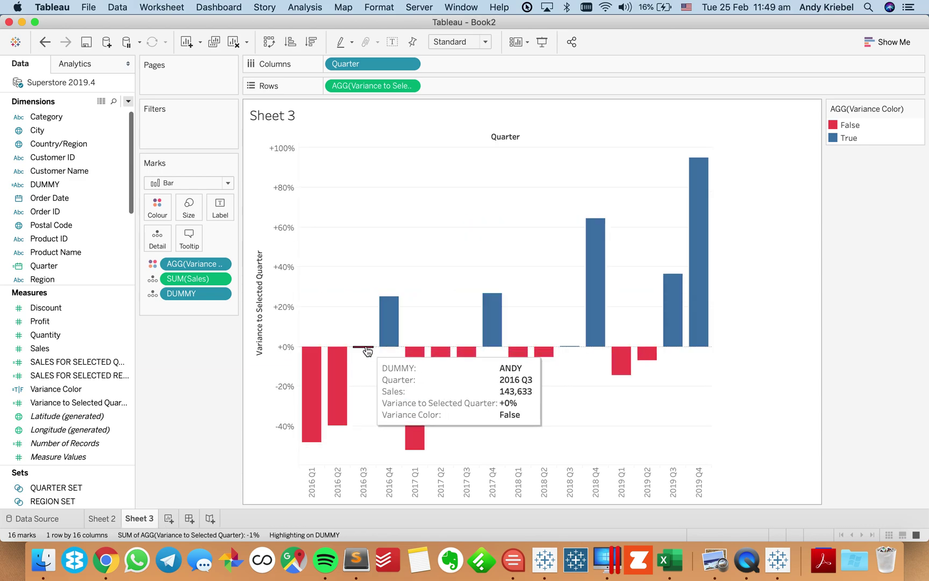
pyautogui.click(444, 360)
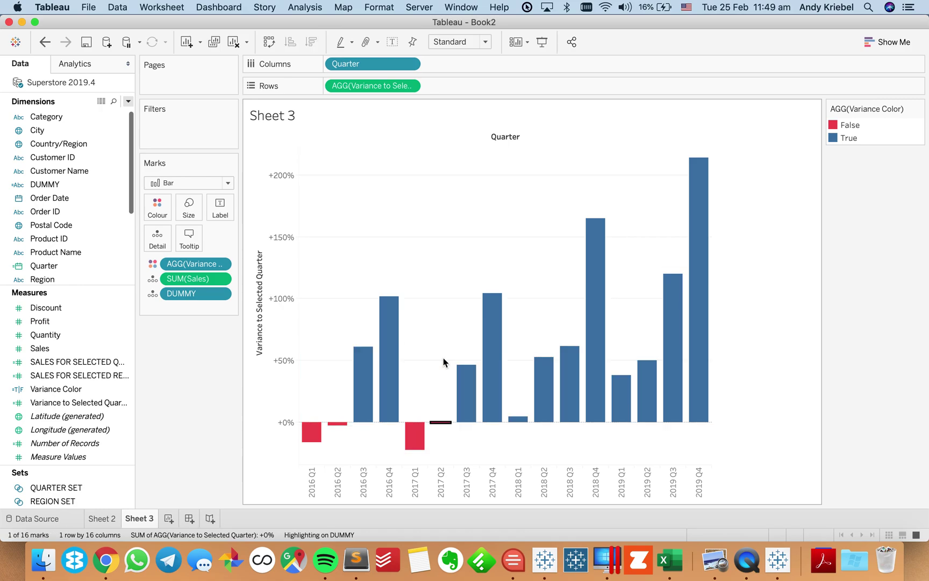
pyautogui.click(387, 400)
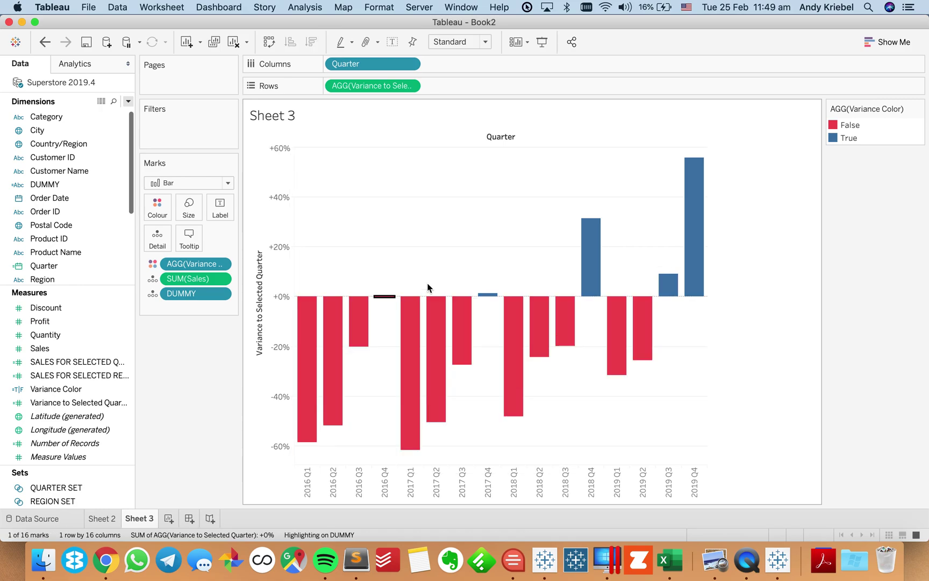
pyautogui.click(462, 322)
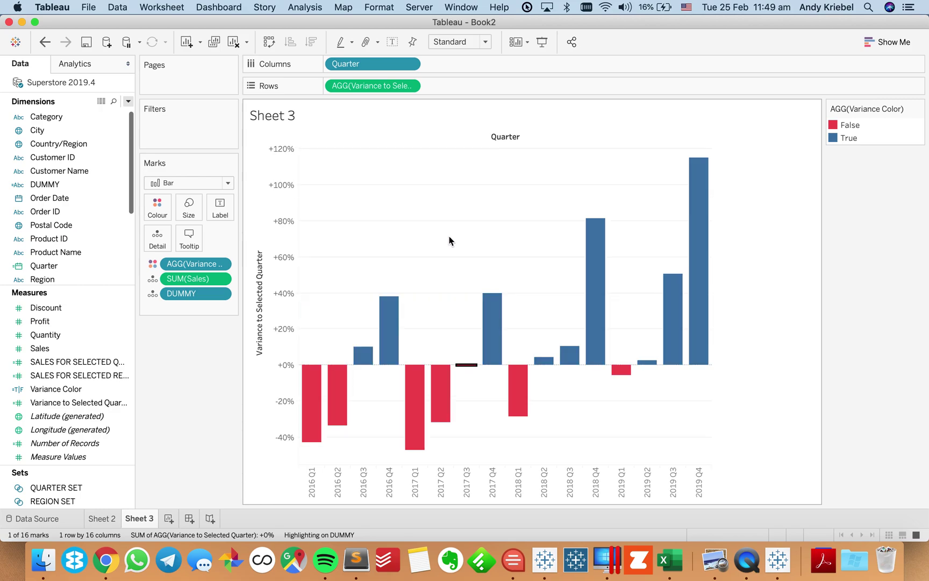